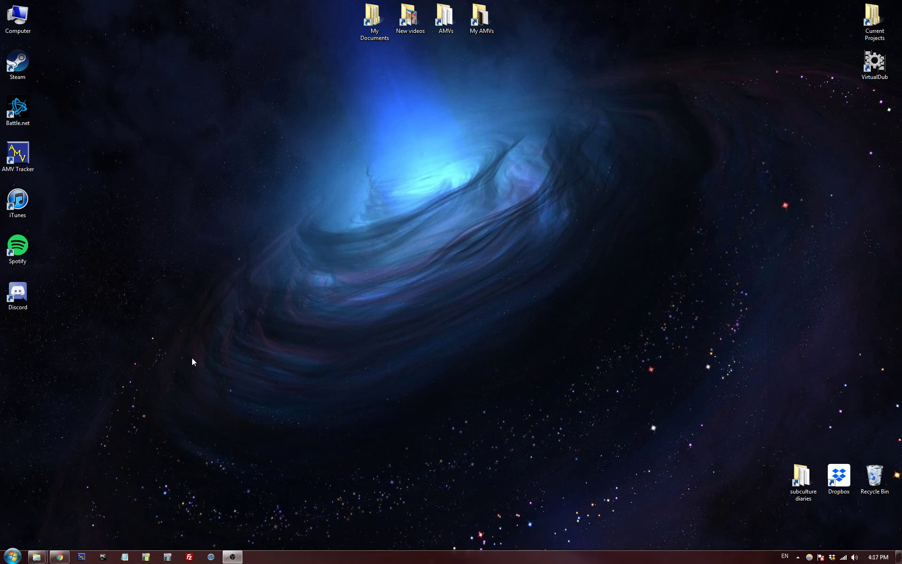
# Step: Launch AMV Tracker, start a free-entry record for a new video and enter the editor's username
pyautogui.click(81, 557)
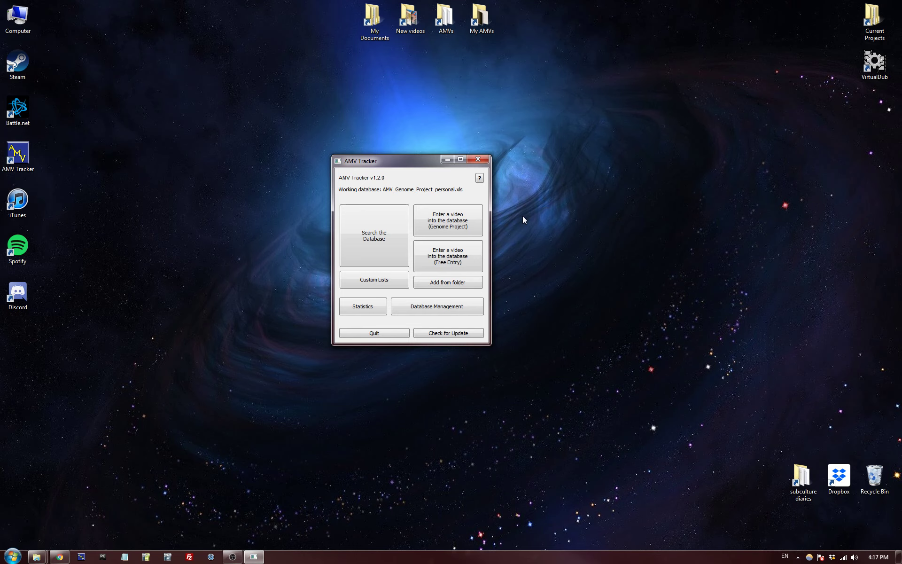
pyautogui.click(476, 259)
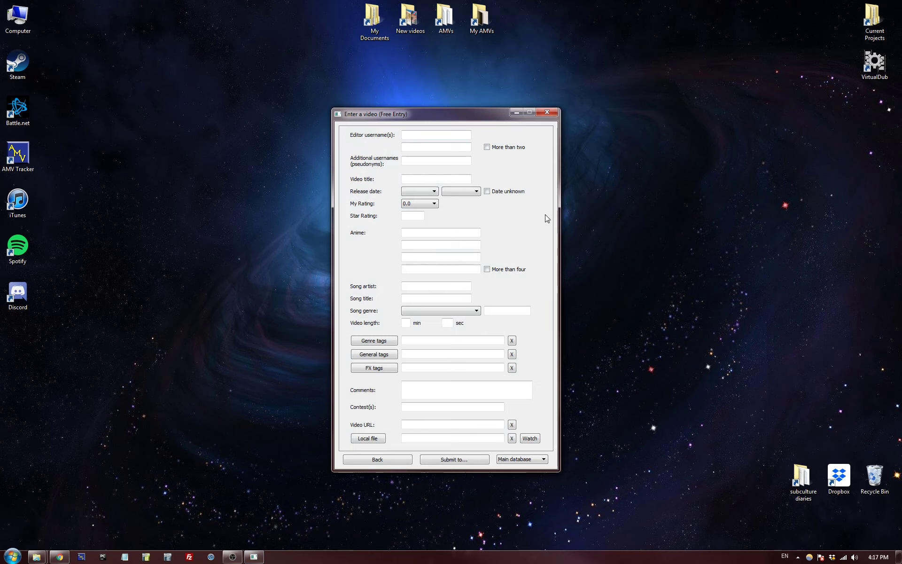
pyautogui.click(436, 136)
pyautogui.write('C')
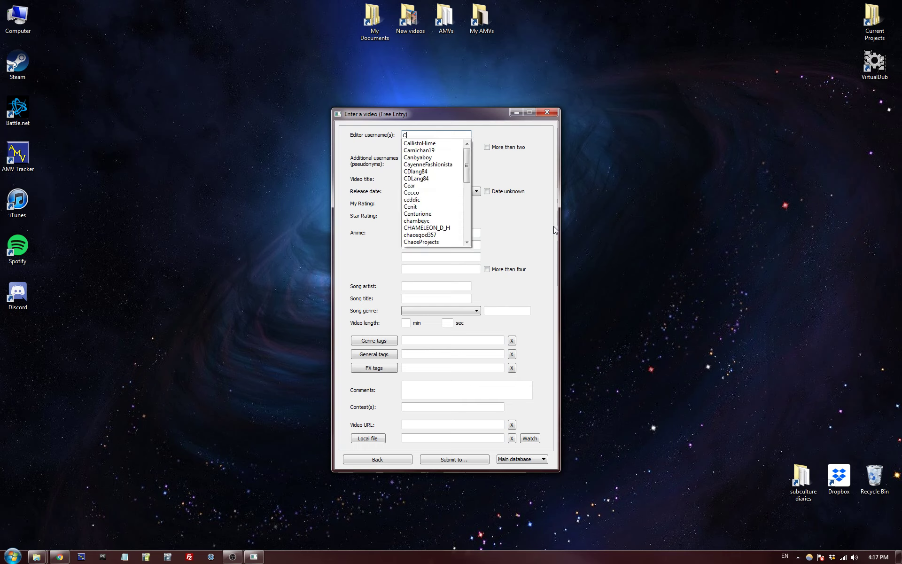
pyautogui.write('rackTheSky')
# Step: Enter "Get Better" as the video title
pyautogui.press('Tab')
pyautogui.press('Tab')
pyautogui.press('Tab')
pyautogui.press('Tab')
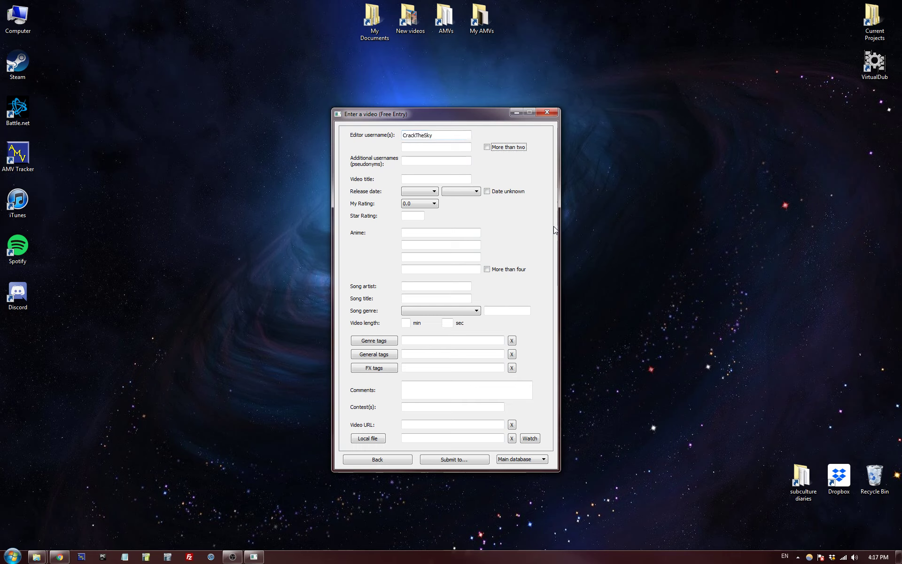
pyautogui.write('Get')
pyautogui.write('tBetter')
pyautogui.press('Tab')
# Step: Set the video's release date to September 2015
pyautogui.click(432, 194)
pyautogui.click(425, 253)
pyautogui.click(464, 193)
pyautogui.scroll(3, 462, 211)
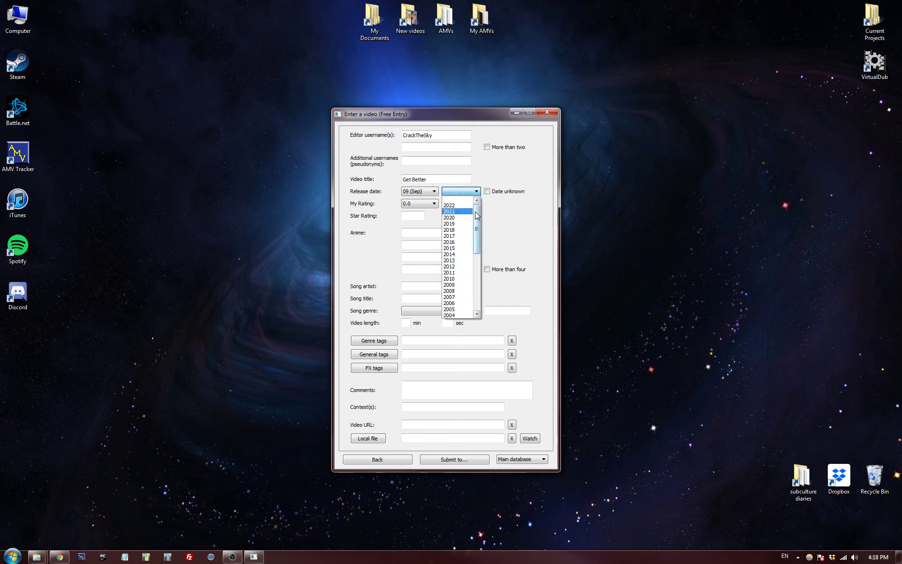
pyautogui.click(459, 243)
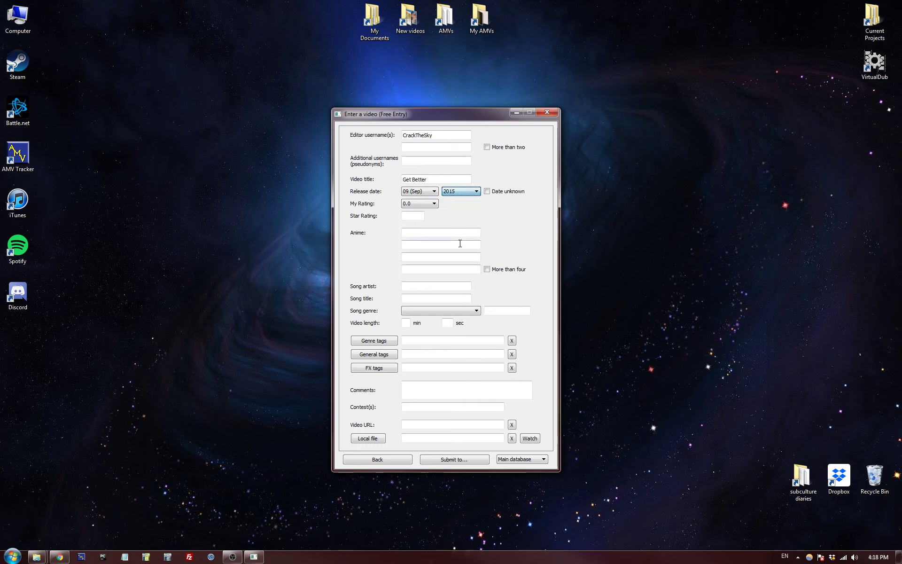
# Step: Set the personal rating of the video to 7.5
pyautogui.click(533, 212)
pyautogui.click(434, 204)
pyautogui.moveTo(434, 220); pyautogui.dragTo(435, 245)
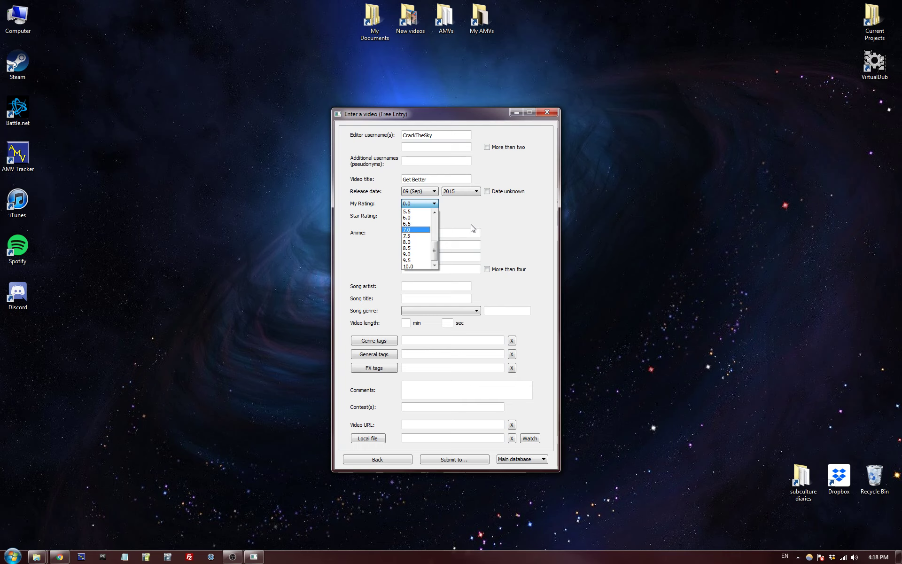
pyautogui.click(415, 240)
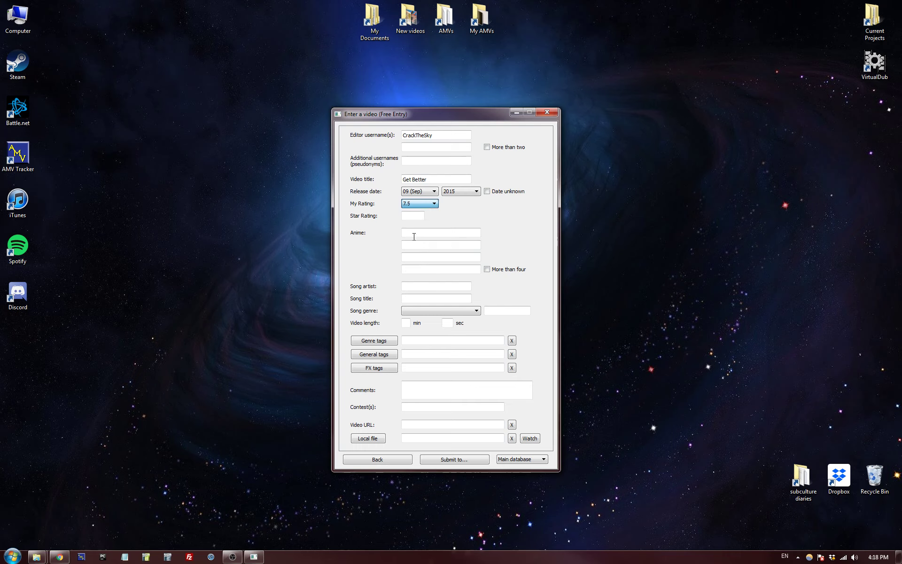
# Step: Fill in The Tatami Galaxy as the first anime used in the video
pyautogui.click(414, 232)
pyautogui.write('The T')
pyautogui.press('Down')
pyautogui.press('Down')
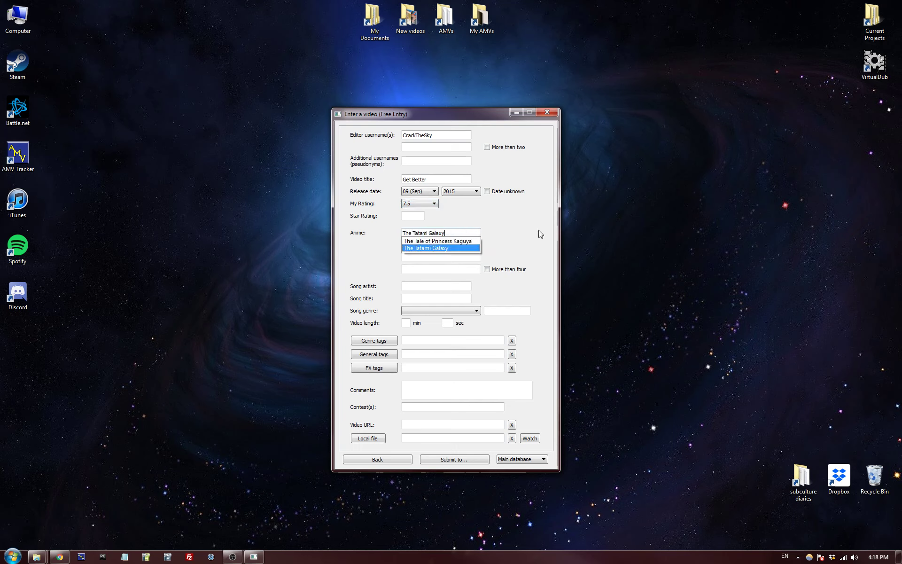
pyautogui.press('Return')
# Step: Enter Bleachers as the song artist and "I Wanna Get Better" as the song title
pyautogui.click(416, 286)
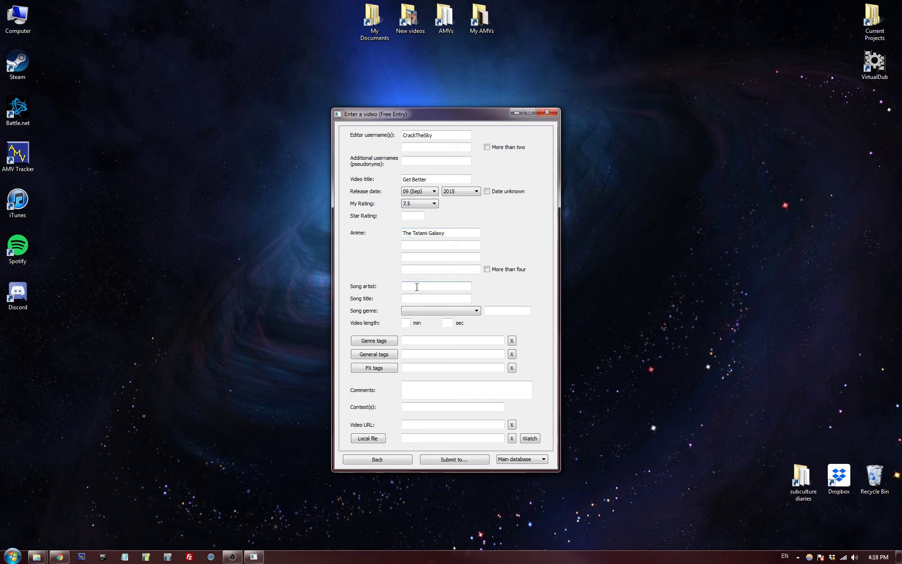
pyautogui.write('Blea')
pyautogui.press('Down')
pyautogui.press('Tab')
pyautogui.write('I Wanna Get Better')
# Step: Set the song genre to Pop rock
pyautogui.click(462, 311)
pyautogui.scroll(-20, 451, 366)
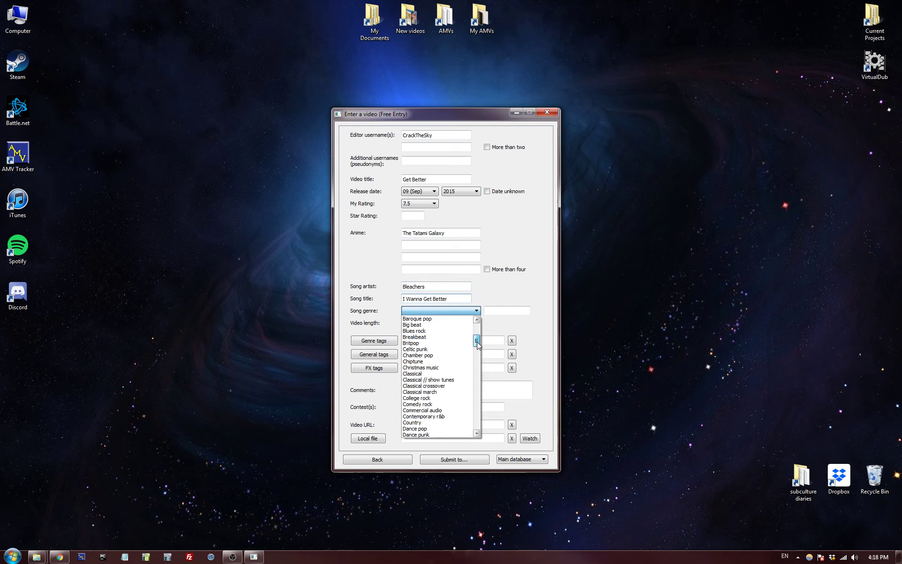
pyautogui.click(440, 410)
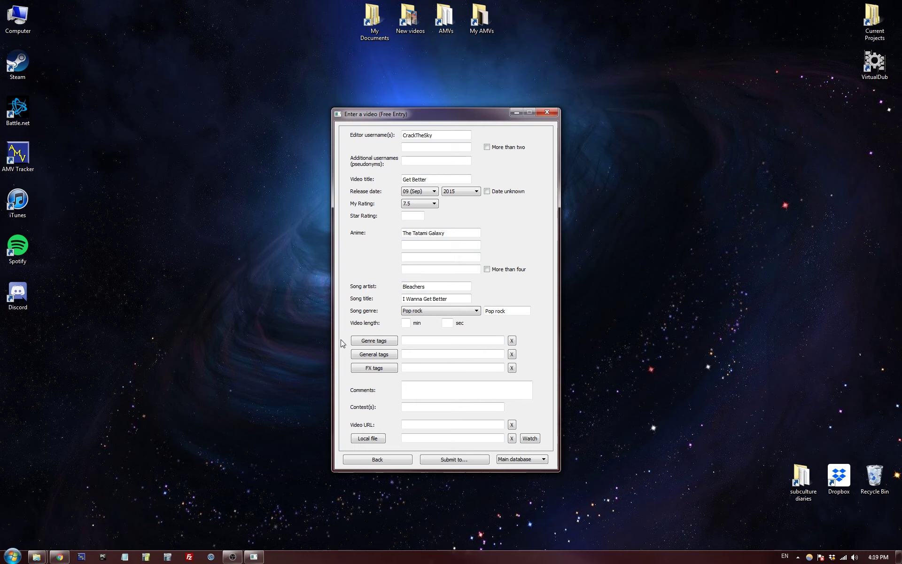
# Step: Assign the genre tags Character profile, Fun, FX and Sentimental to the video
pyautogui.click(356, 342)
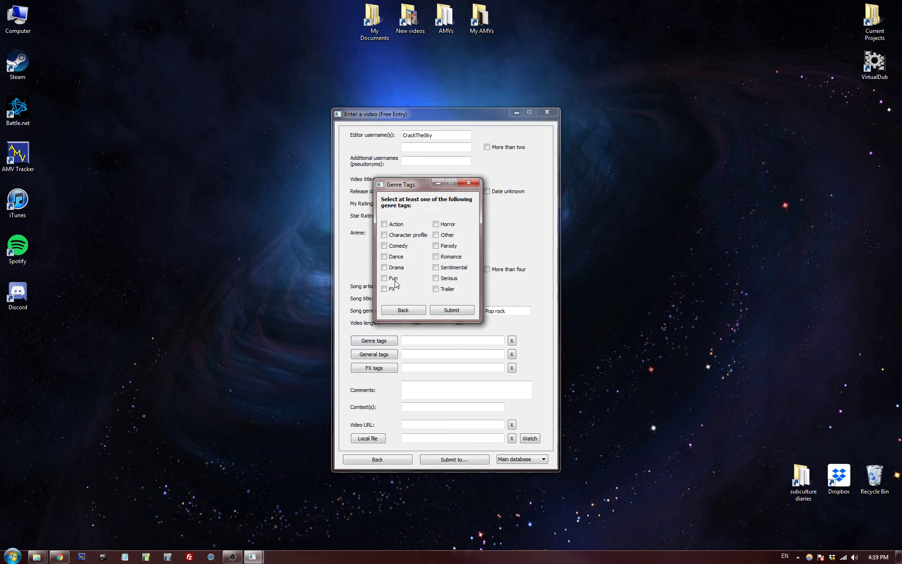
pyautogui.click(417, 239)
pyautogui.click(395, 280)
pyautogui.click(453, 268)
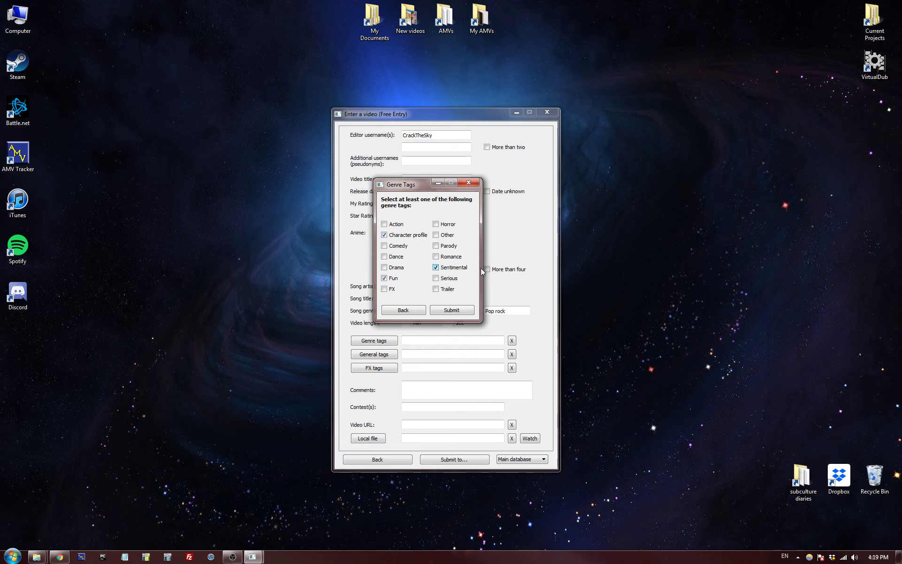
pyautogui.click(392, 292)
pyautogui.click(469, 311)
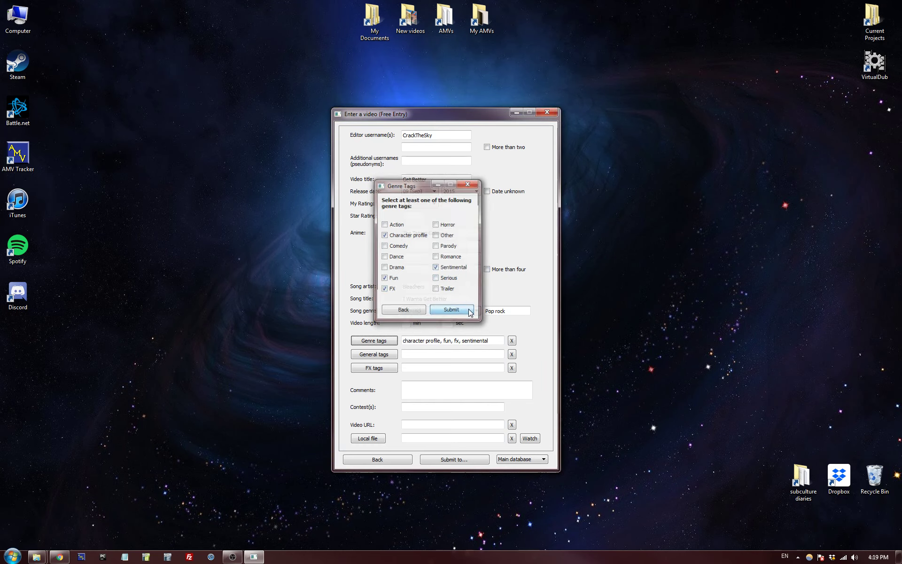
# Step: Assign the general tags Fun, Internal sync and Upbeat to the video
pyautogui.click(373, 358)
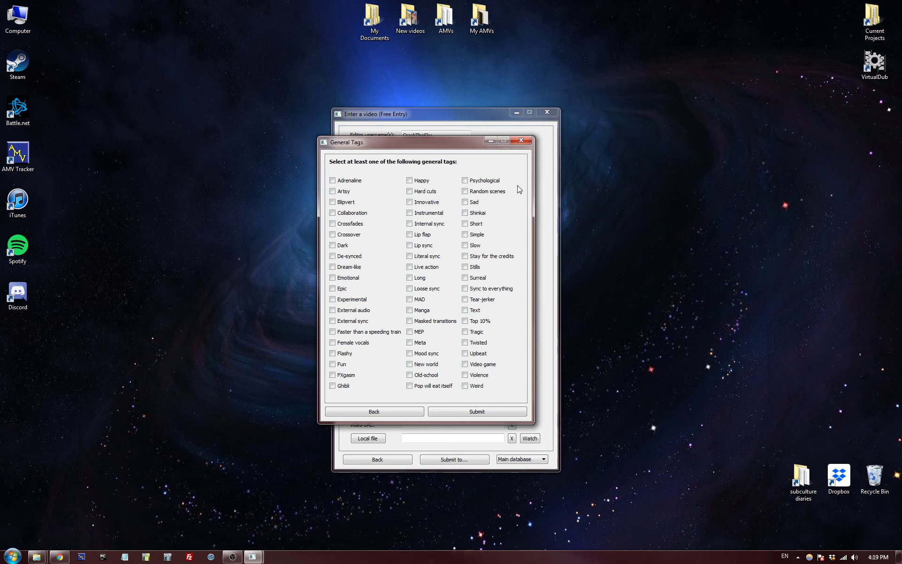
pyautogui.moveTo(429, 194)
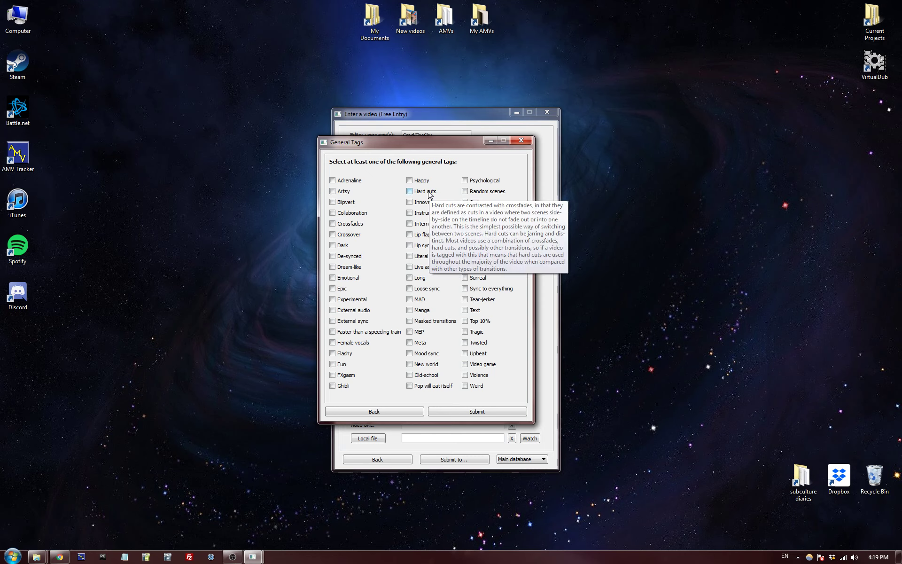
pyautogui.moveTo(347, 356)
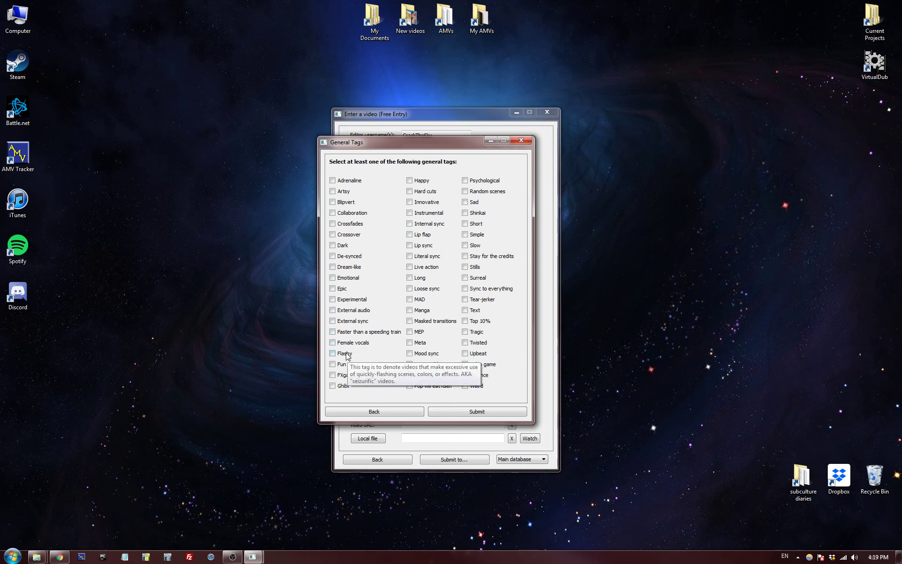
pyautogui.moveTo(350, 278)
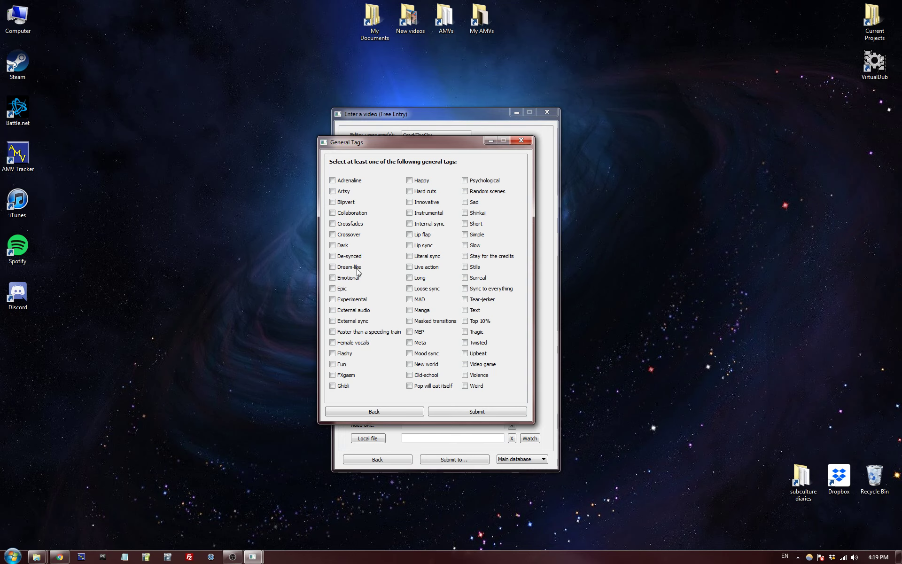
pyautogui.click(430, 224)
pyautogui.click(348, 279)
pyautogui.click(348, 280)
pyautogui.click(464, 354)
pyautogui.click(333, 364)
pyautogui.click(473, 411)
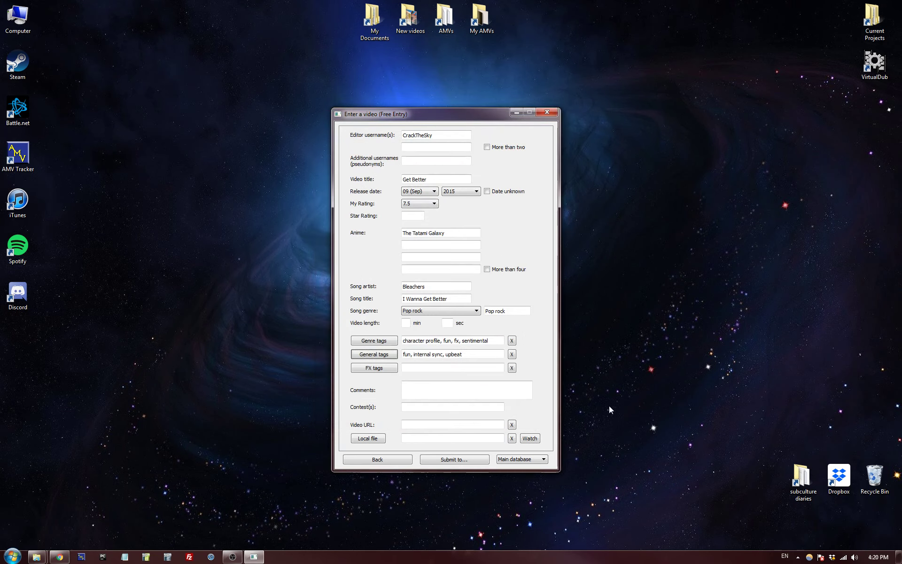
# Step: Assign the FX tag Blurs to the video
pyautogui.click(355, 370)
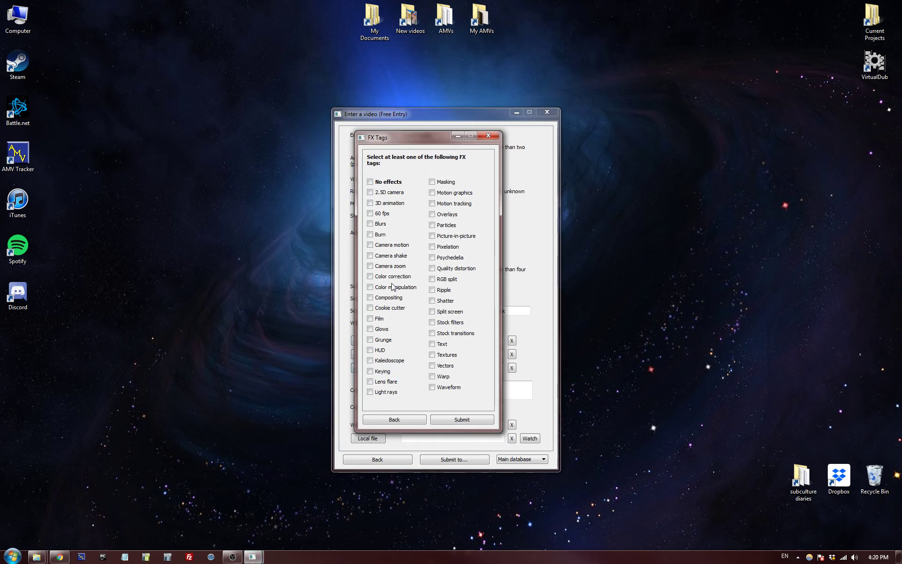
pyautogui.moveTo(382, 335)
pyautogui.click(380, 224)
pyautogui.click(463, 420)
pyautogui.click(461, 387)
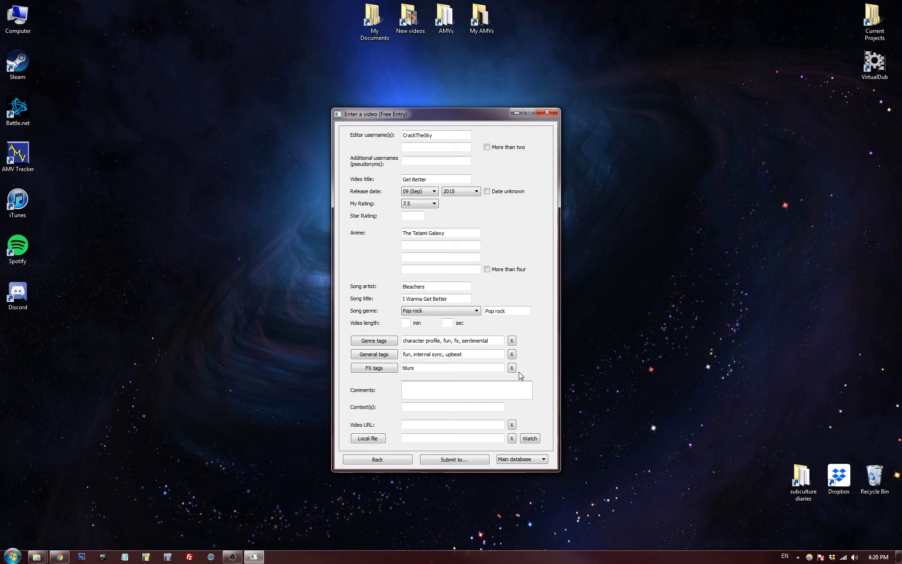
pyautogui.click(425, 407)
pyautogui.click(426, 424)
# Step: Link the entry to the local "Get Better" MP4 file in the My AMVs folder
pyautogui.click(376, 438)
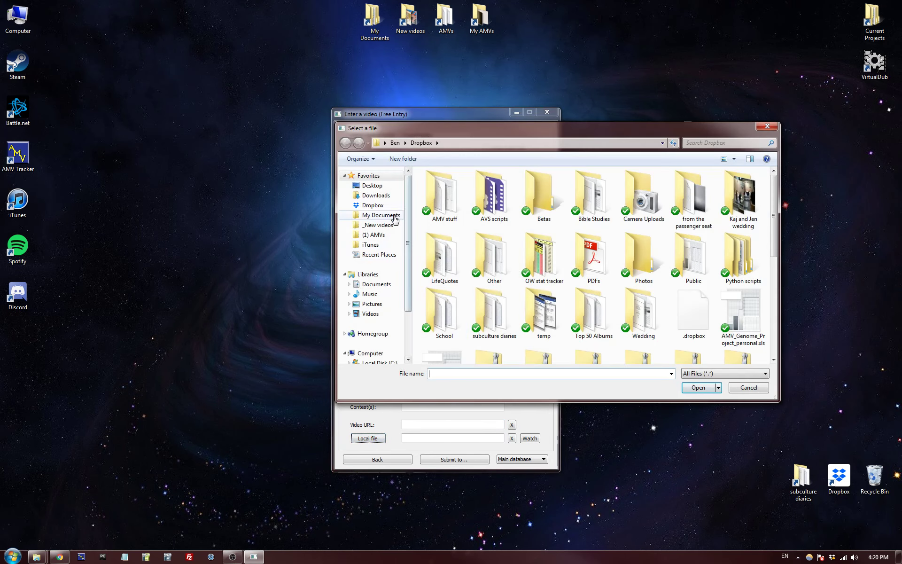
pyautogui.click(372, 186)
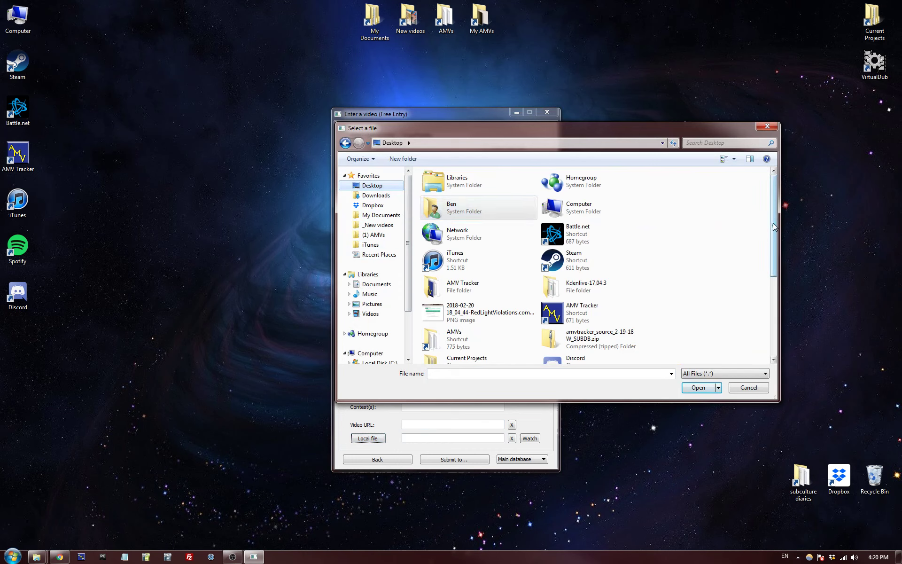
pyautogui.moveTo(774, 227); pyautogui.dragTo(773, 302)
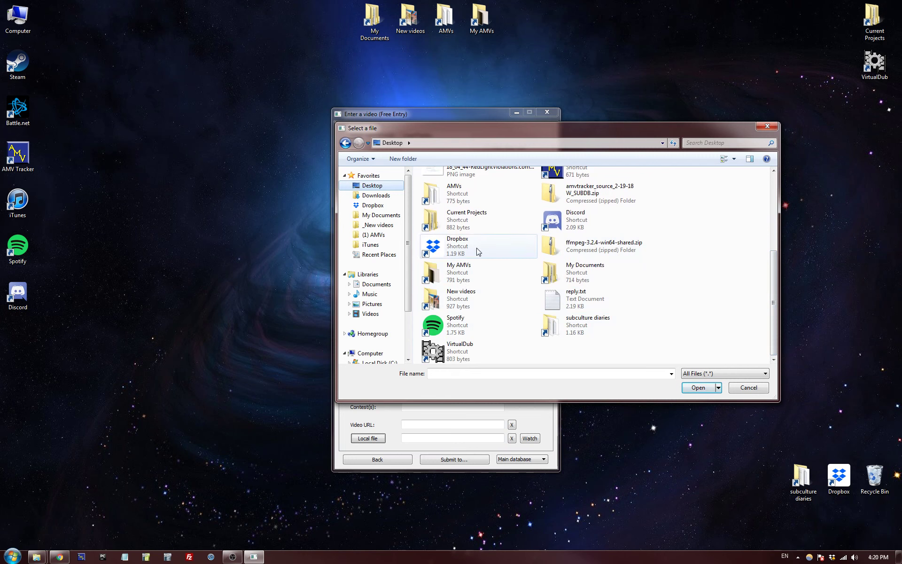
pyautogui.doubleClick(467, 269)
pyautogui.moveTo(774, 195); pyautogui.dragTo(774, 210)
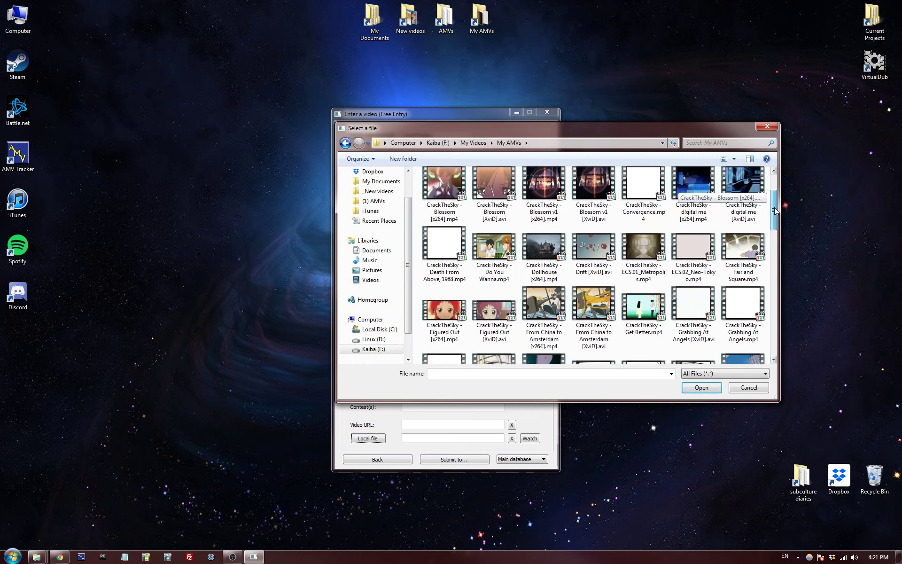
pyautogui.doubleClick(660, 308)
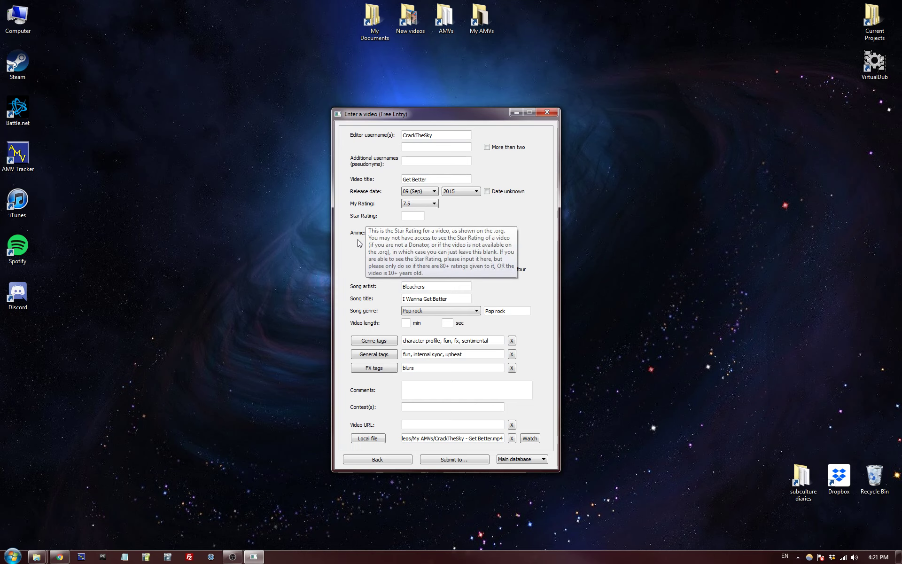
# Step: Submit the completed video entry to the main database
pyautogui.moveTo(360, 290)
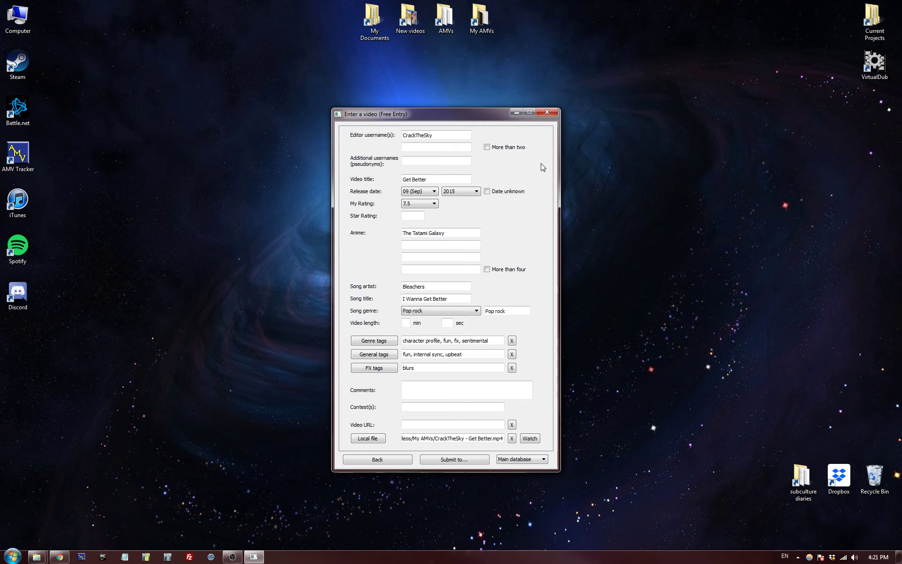
pyautogui.click(466, 461)
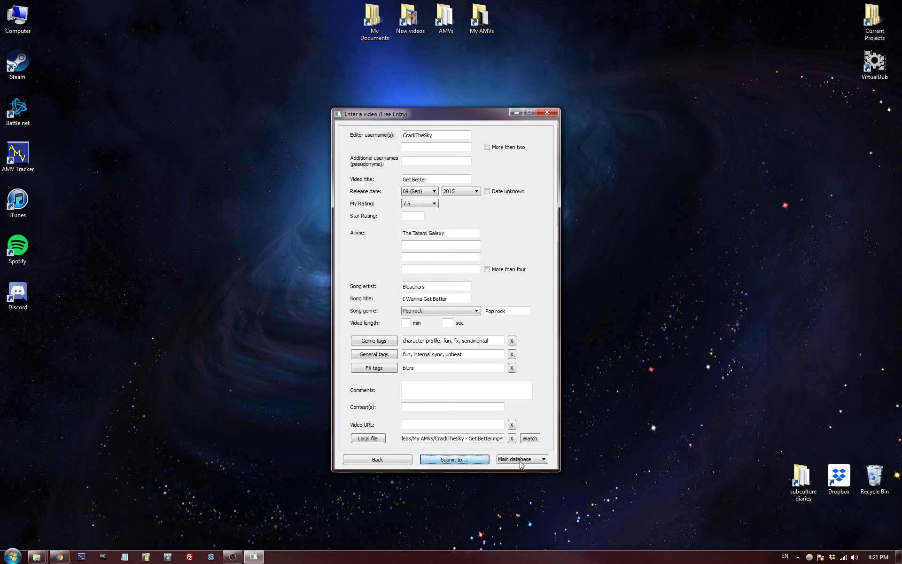
pyautogui.click(501, 313)
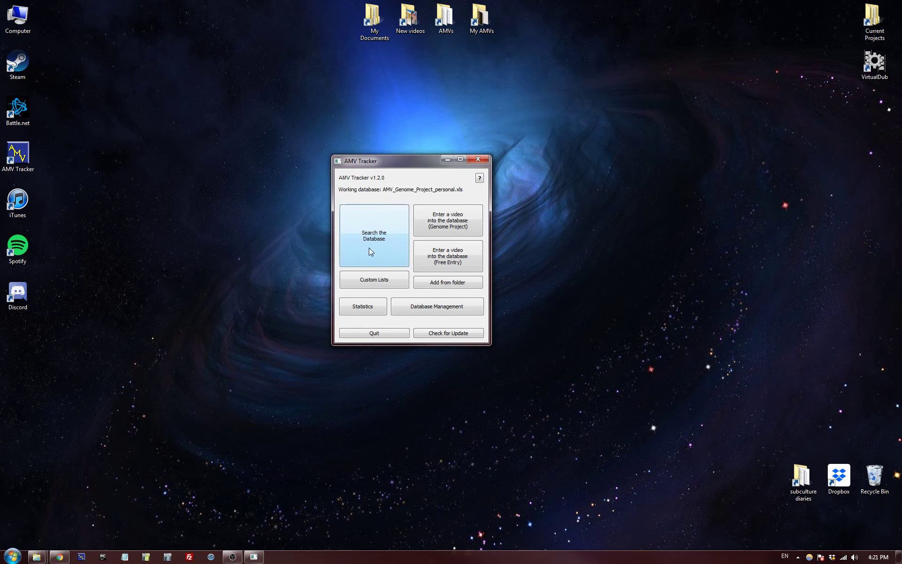
# Step: Open a custom search of the main database
pyautogui.click(387, 235)
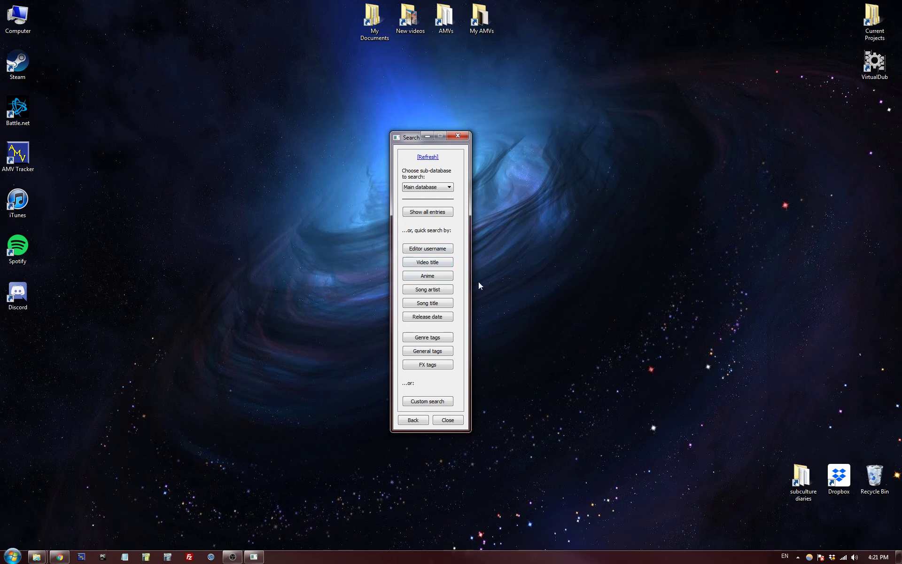
pyautogui.click(428, 401)
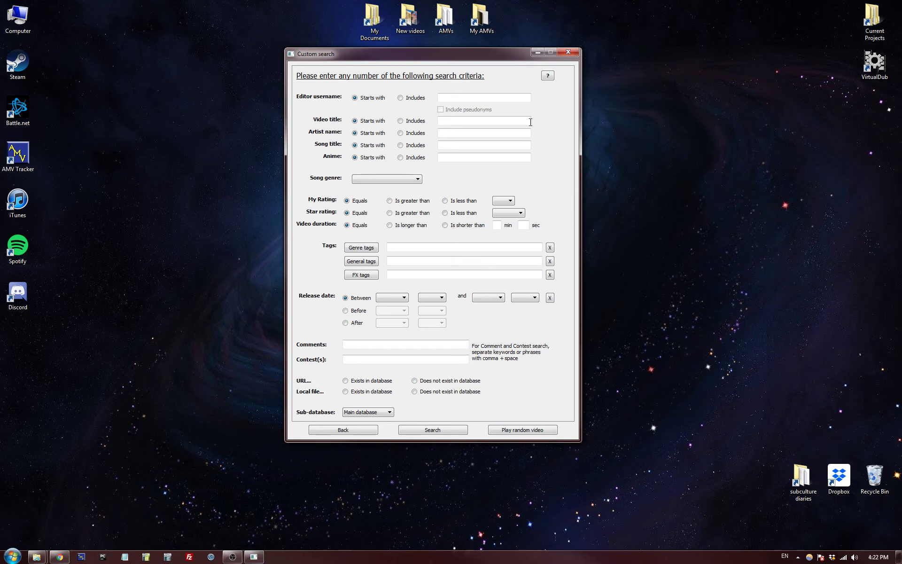
pyautogui.click(473, 97)
# Step: Restrict the custom search to videos with a personal rating greater than 9.0
pyautogui.click(407, 204)
pyautogui.click(503, 201)
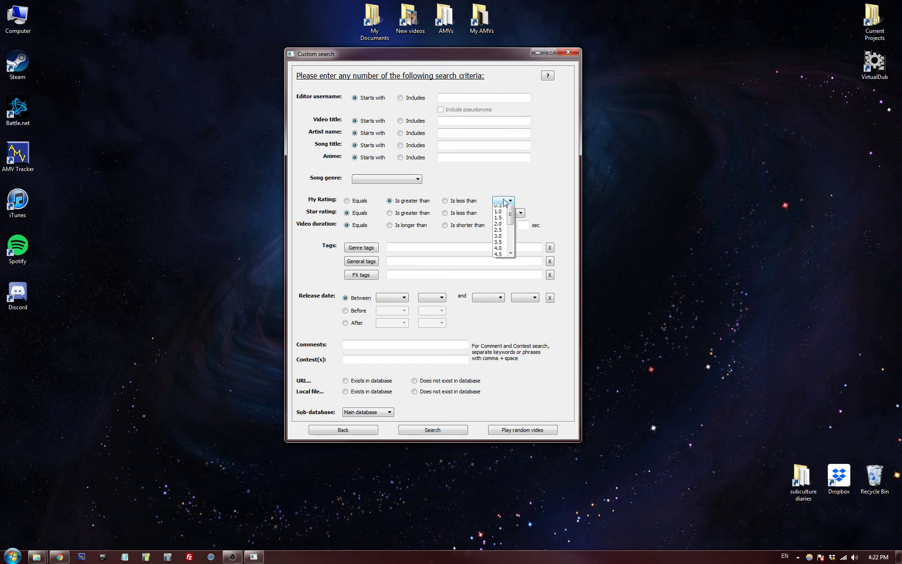
pyautogui.click(512, 260)
pyautogui.click(501, 251)
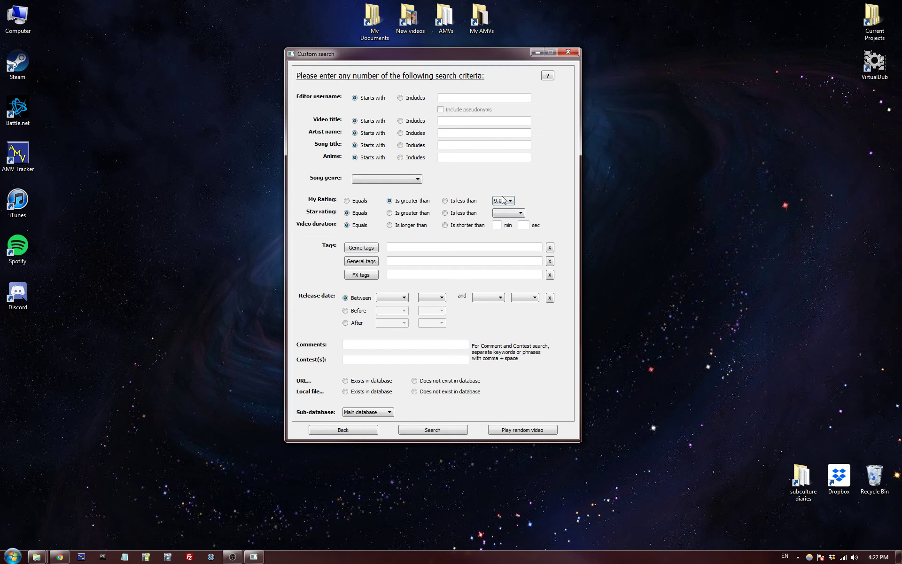
# Step: Add the drama genre tag to the custom search criteria, and leave the custom search without running it
pyautogui.click(361, 248)
pyautogui.click(397, 258)
pyautogui.click(384, 256)
pyautogui.click(384, 267)
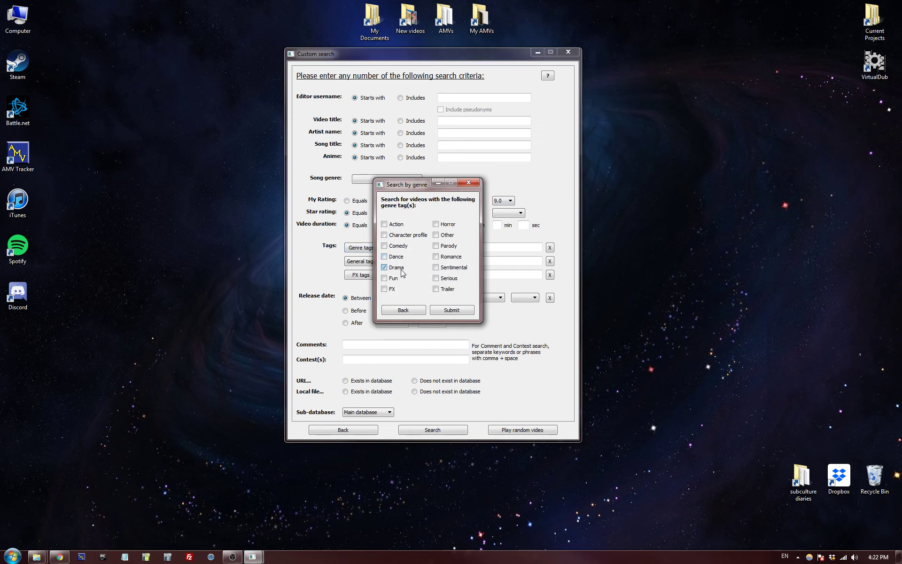
pyautogui.click(451, 310)
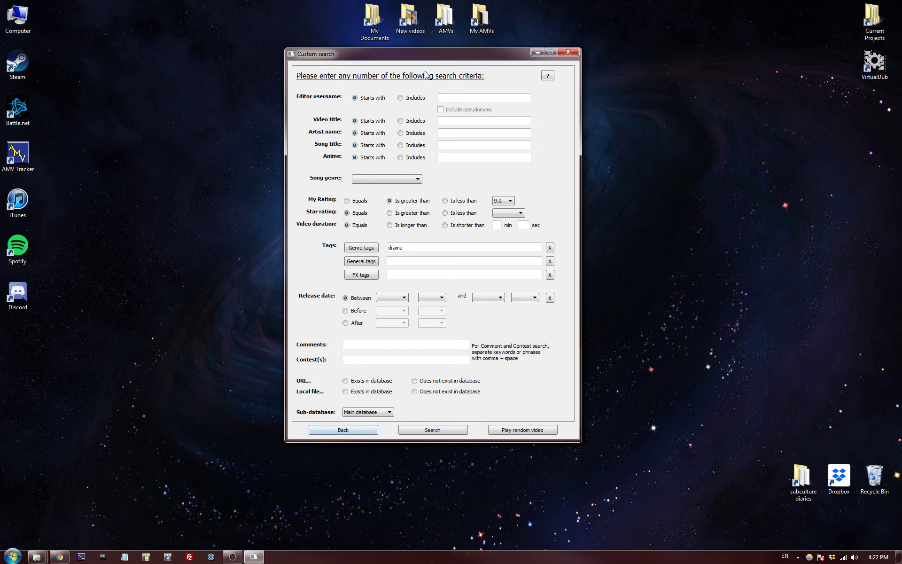
pyautogui.click(334, 431)
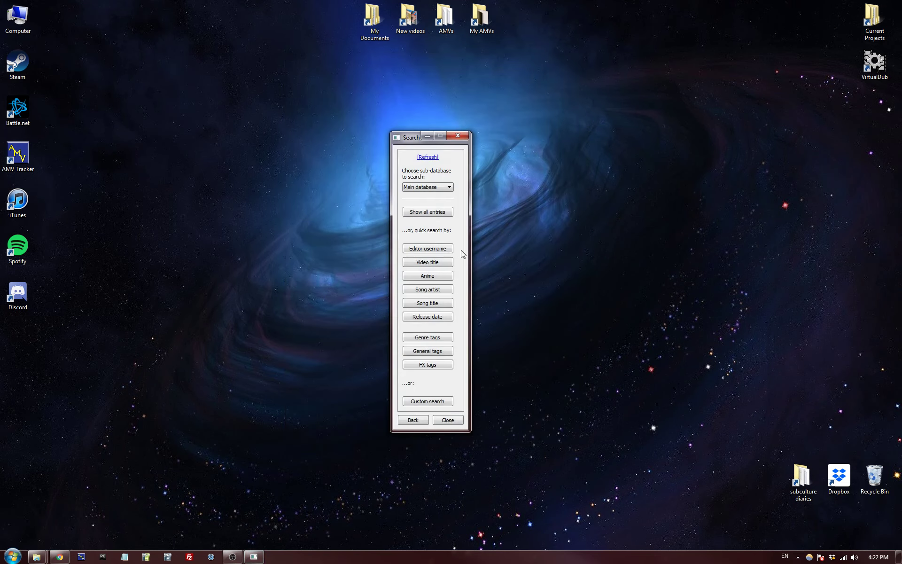
# Step: Search the main database for editor usernames starting with "c", and open the "Get Better" entry from the results
pyautogui.click(440, 249)
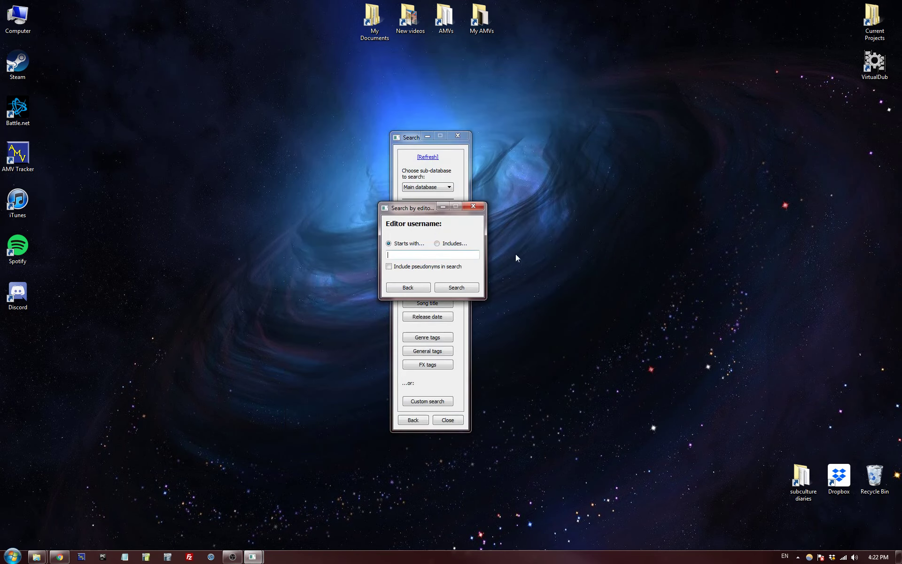
pyautogui.write('c')
pyautogui.click(457, 287)
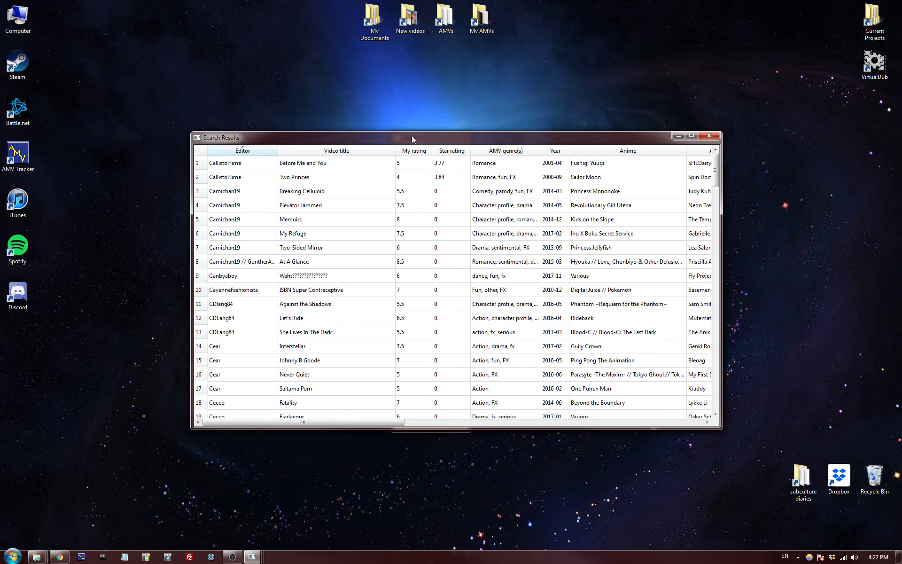
pyautogui.moveTo(715, 177); pyautogui.dragTo(721, 395)
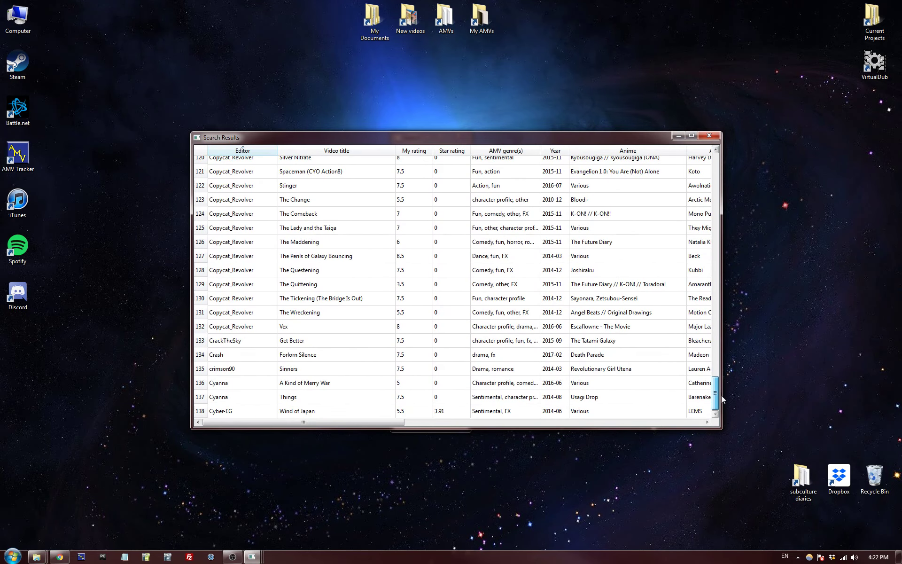
pyautogui.doubleClick(310, 346)
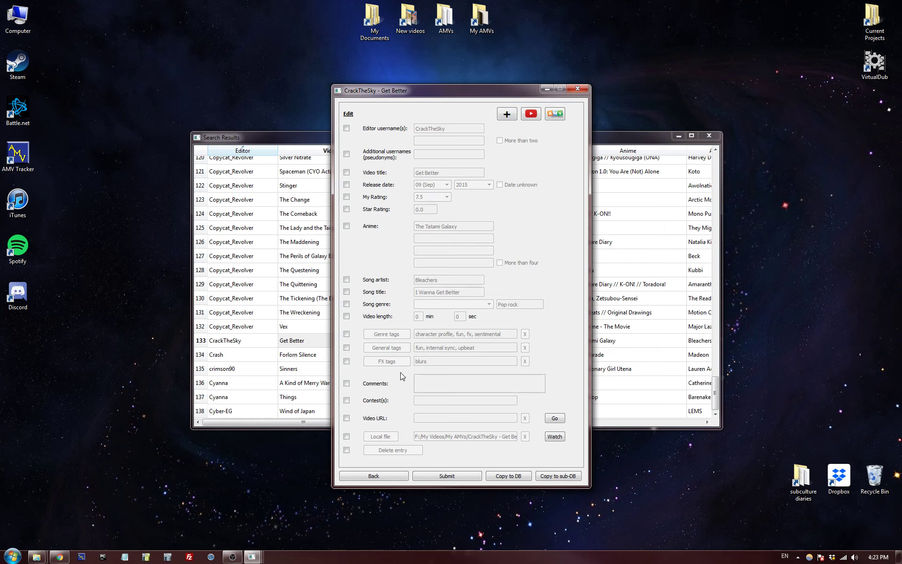
# Step: Unlock the entry's FX tags, genre tags, comments and video URL fields for editing one after another, and lock each again
pyautogui.click(346, 361)
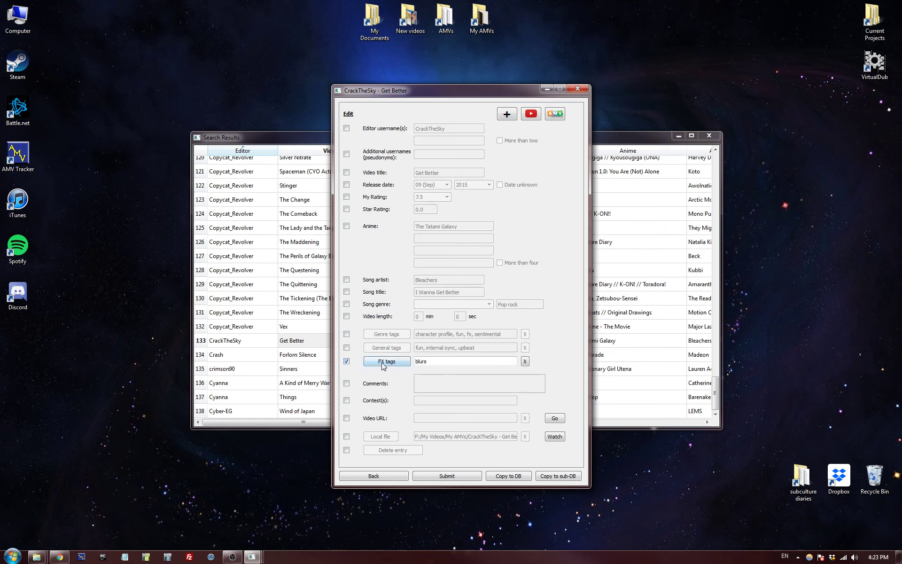
pyautogui.click(346, 334)
pyautogui.click(347, 334)
pyautogui.click(346, 334)
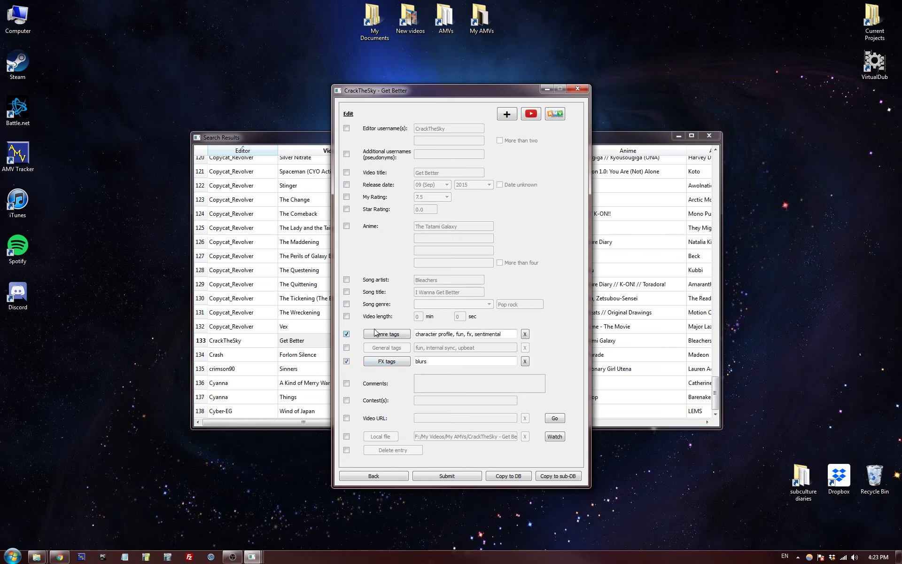
pyautogui.click(346, 334)
pyautogui.click(346, 360)
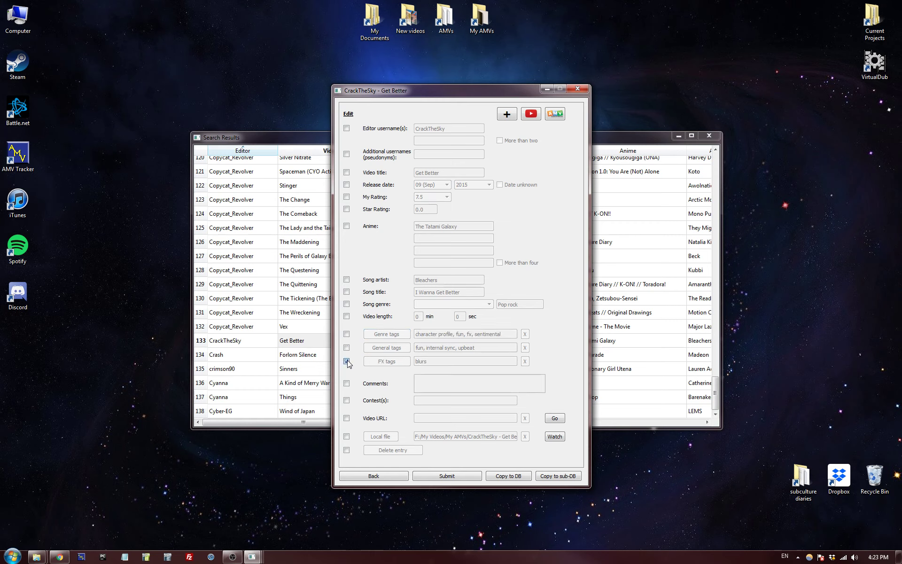
pyautogui.click(347, 384)
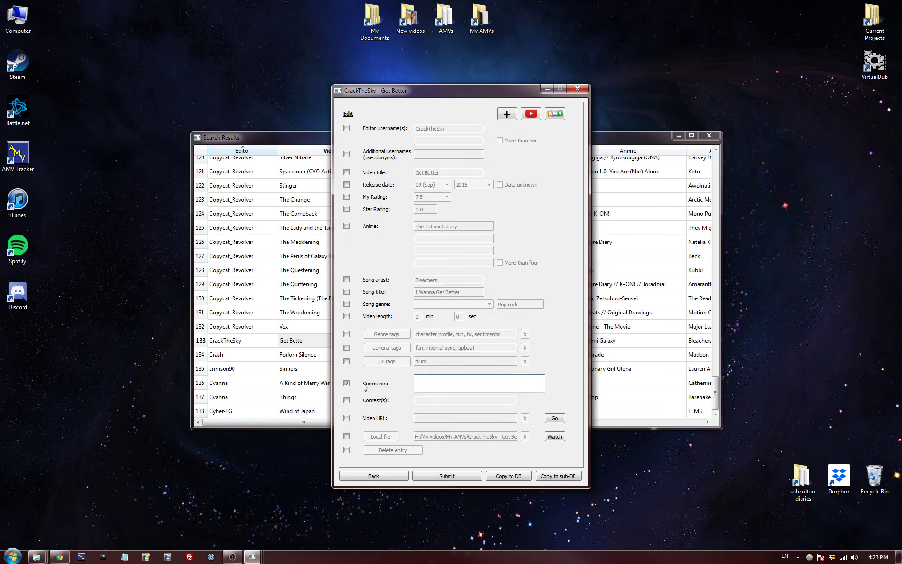
pyautogui.click(347, 383)
pyautogui.click(346, 417)
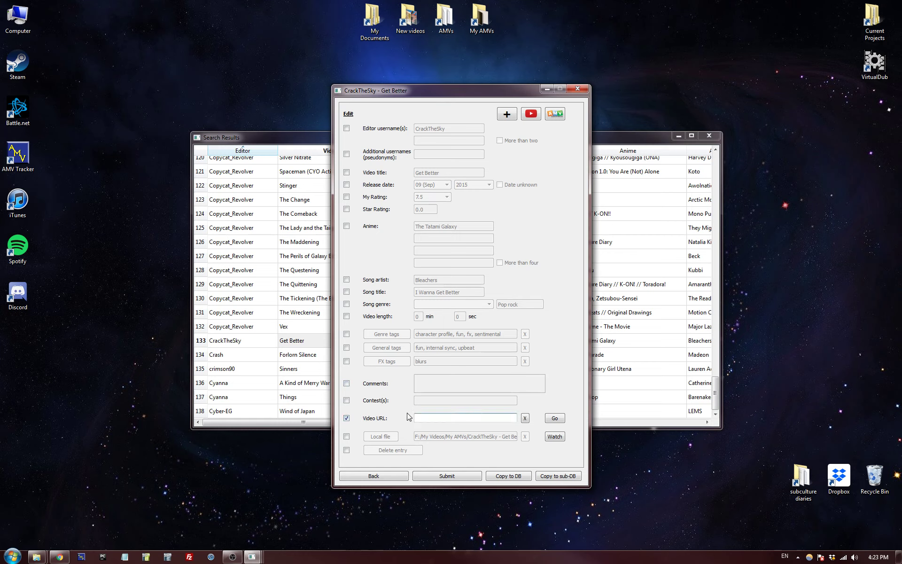
pyautogui.click(347, 418)
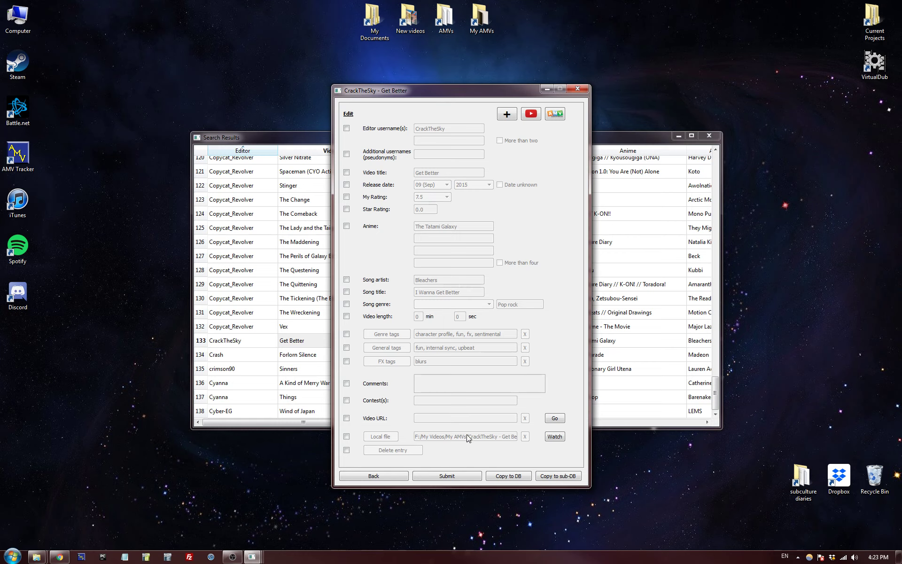
# Step: Play the entry's linked local video file, pause the playback and close the player
pyautogui.click(558, 440)
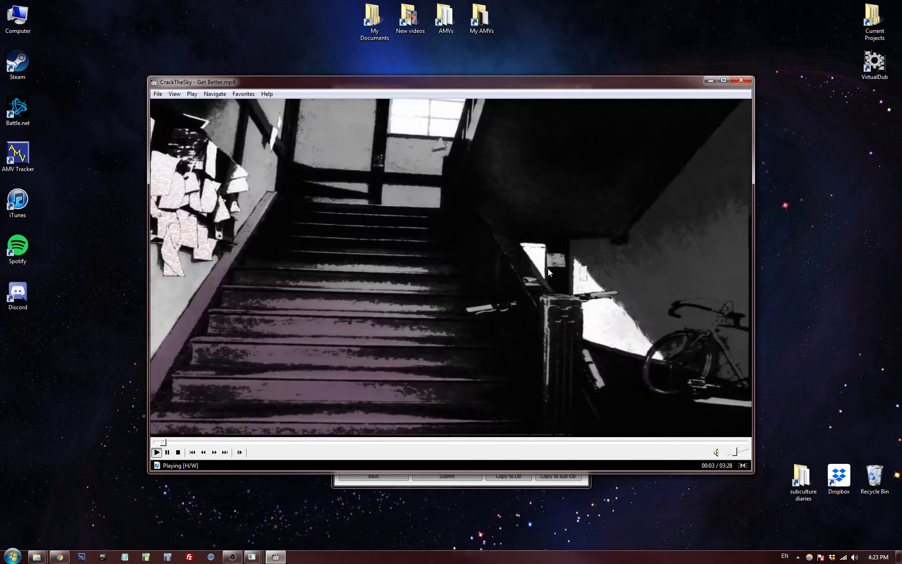
pyautogui.click(658, 169)
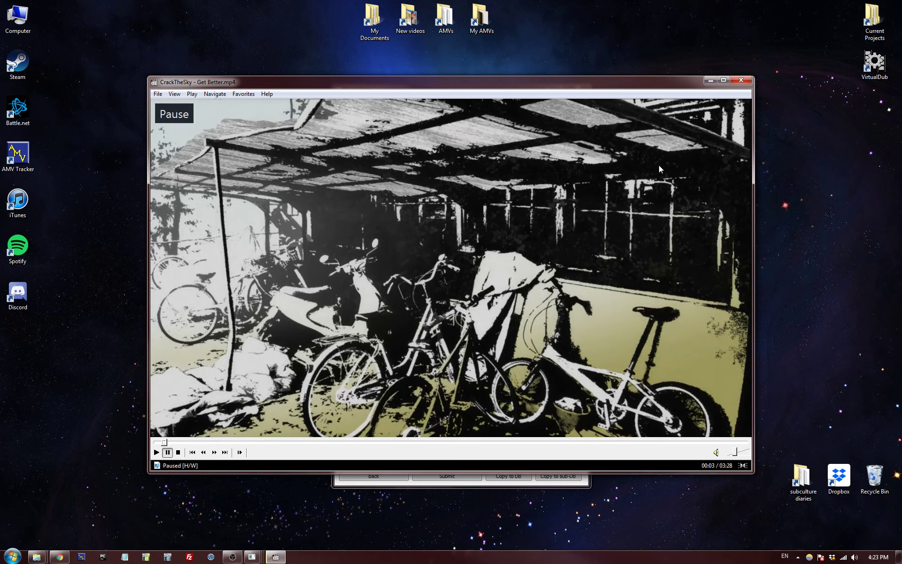
pyautogui.click(739, 81)
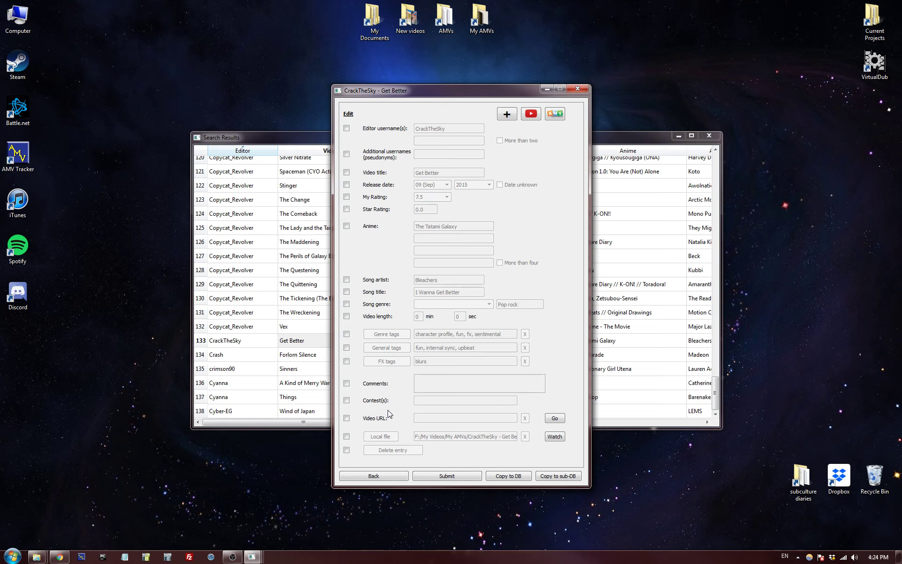
# Step: Unlock the entry's video URL, general tags, anime and My Rating fields for editing, and leave the entry without submitting
pyautogui.click(346, 418)
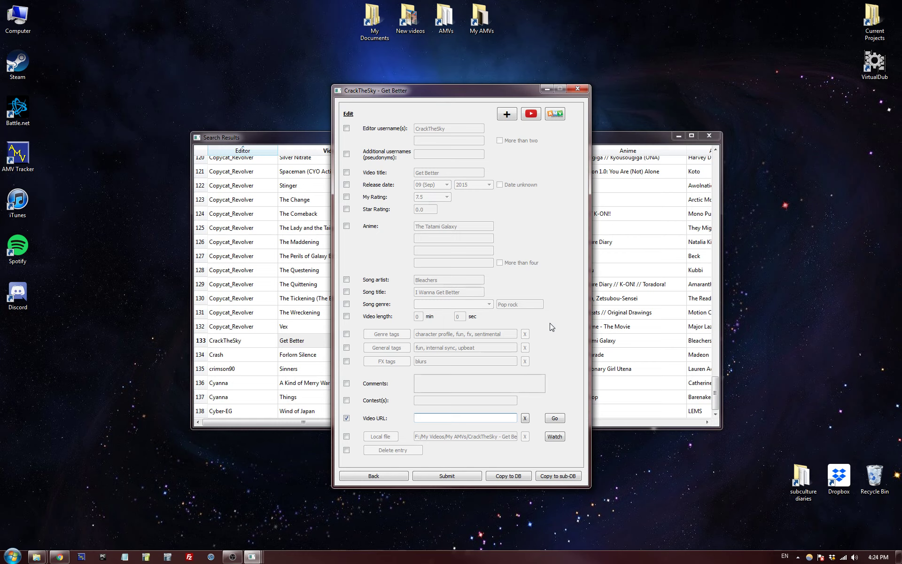
pyautogui.click(346, 417)
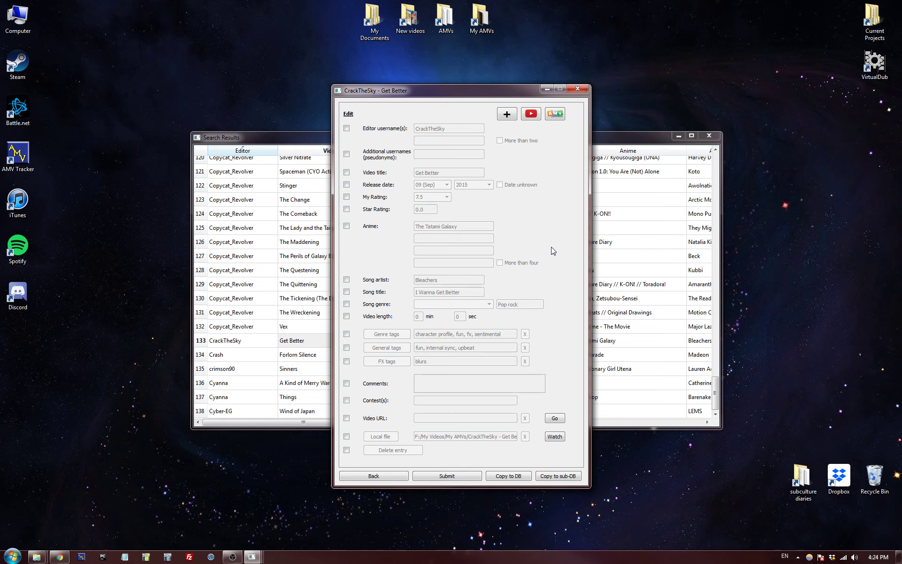
pyautogui.click(533, 121)
pyautogui.click(347, 348)
pyautogui.click(347, 227)
pyautogui.click(347, 197)
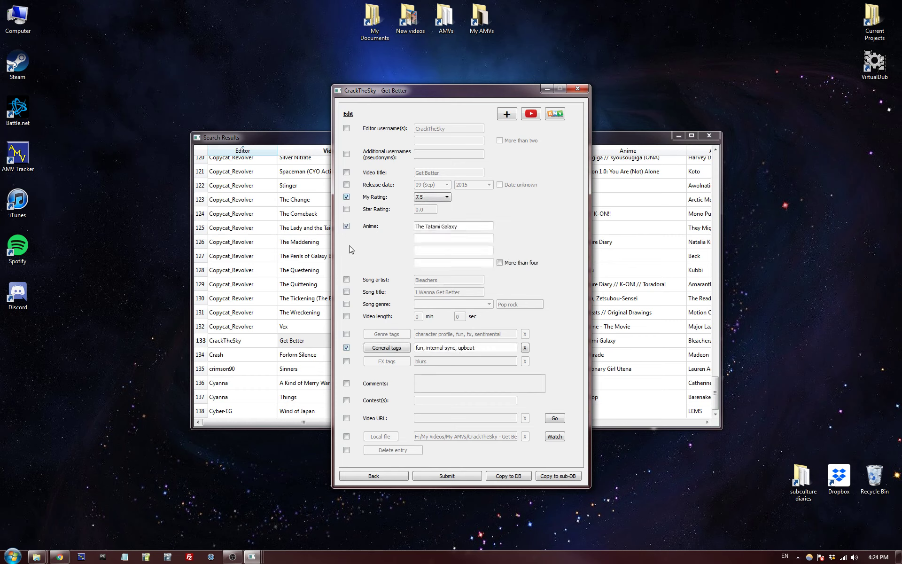
pyautogui.click(373, 476)
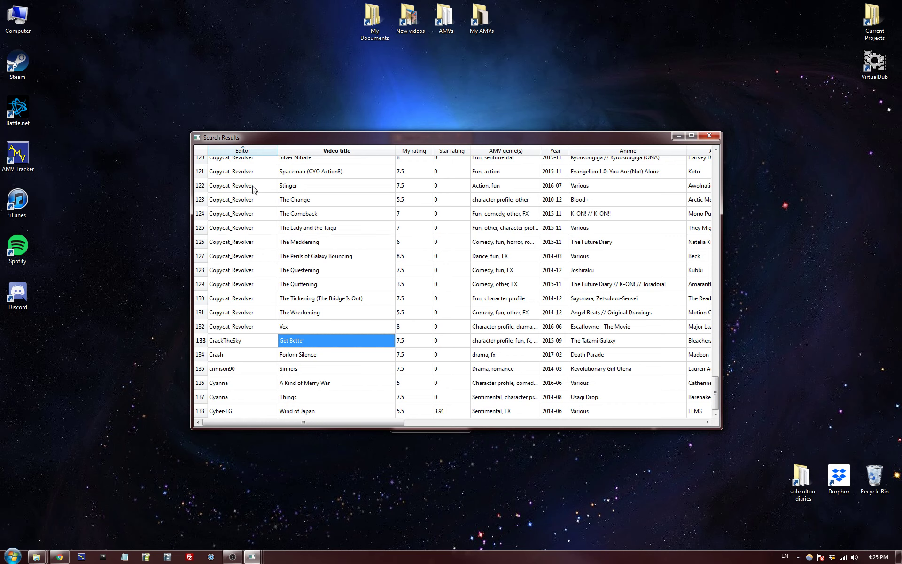
# Step: View the profile of the editor of "The Maddening", and return from the search results to the main menu
pyautogui.doubleClick(246, 242)
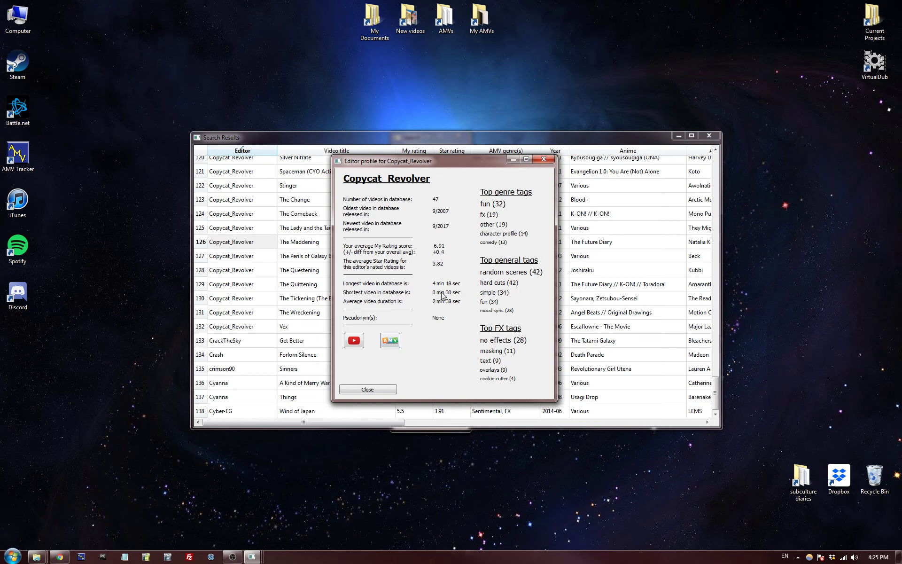
pyautogui.click(376, 391)
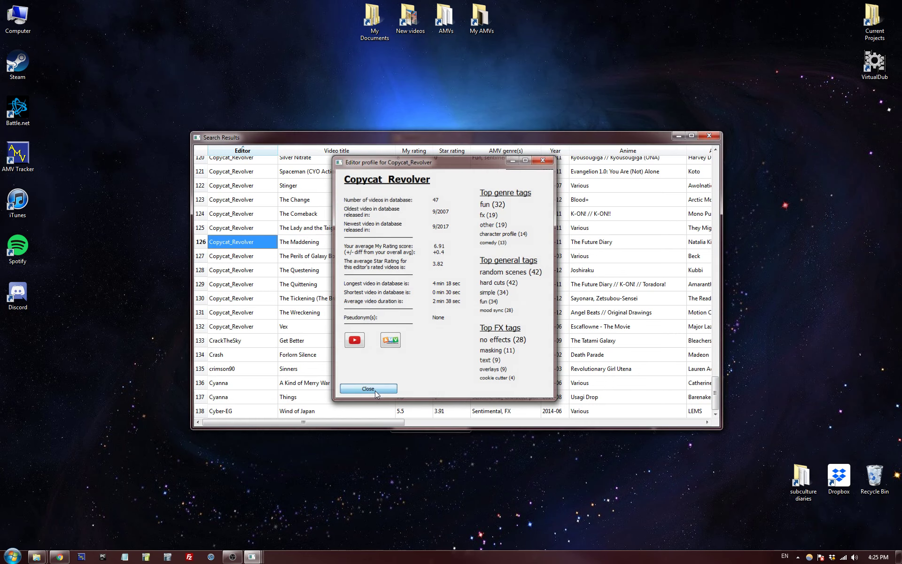
pyautogui.click(707, 137)
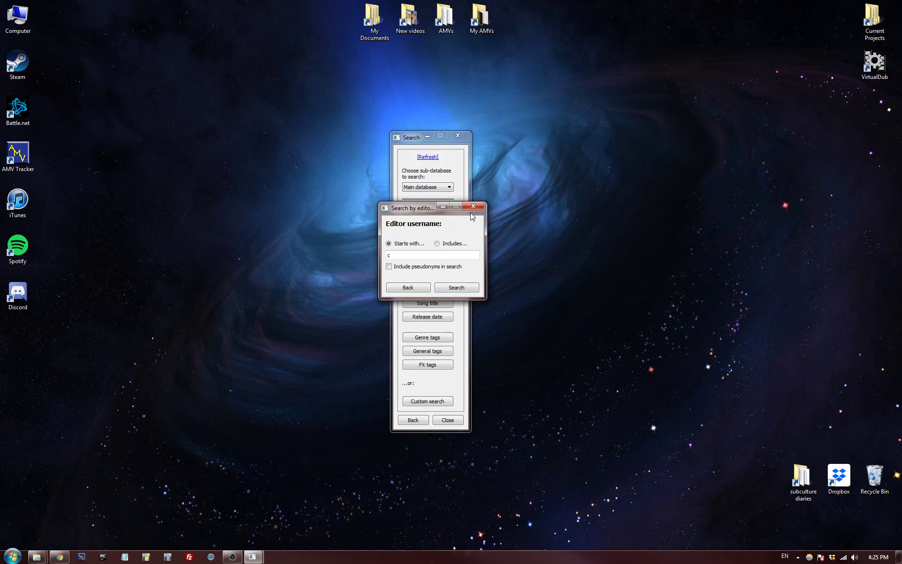
pyautogui.click(413, 289)
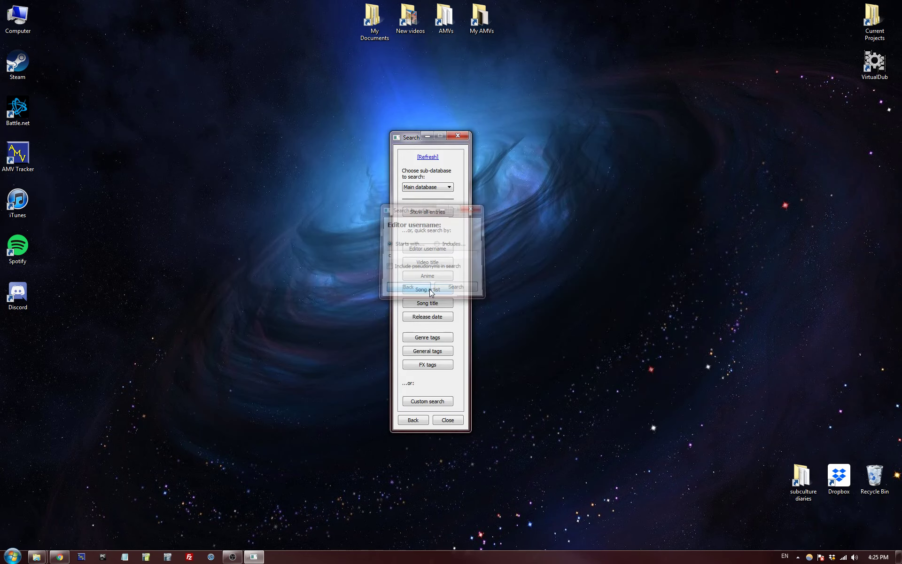
pyautogui.click(414, 420)
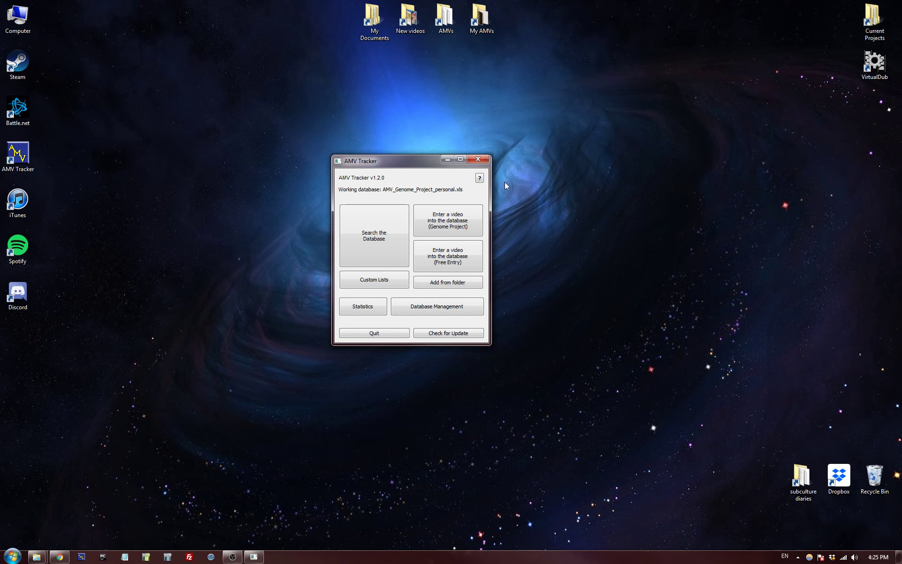
# Step: Browse the built-in Entering data tutorial up to its fourth page, and return to the main menu
pyautogui.click(479, 180)
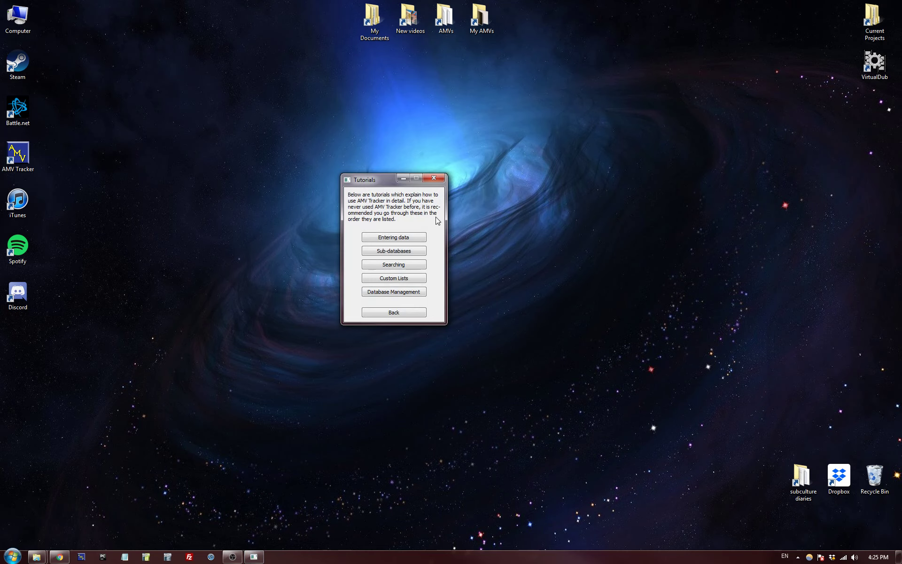
pyautogui.click(423, 238)
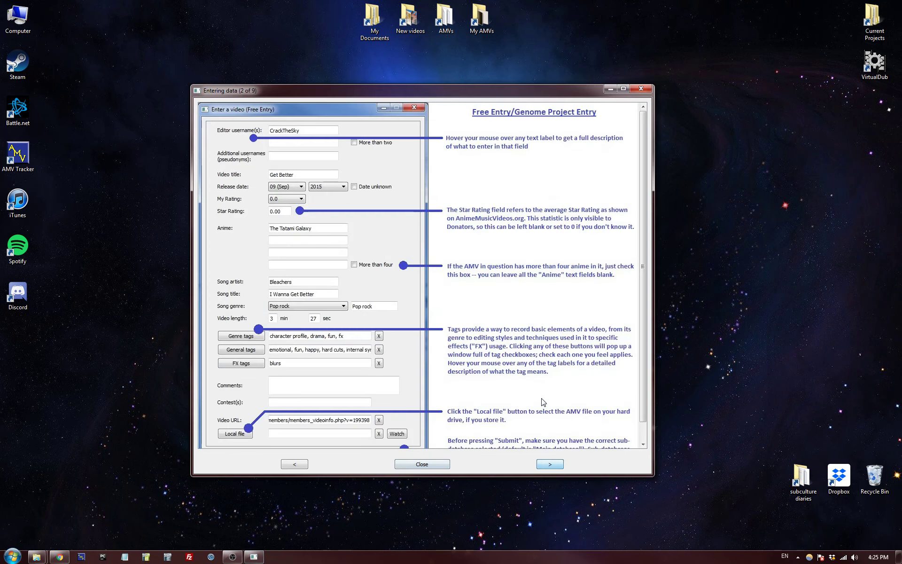
pyautogui.click(550, 463)
pyautogui.click(540, 323)
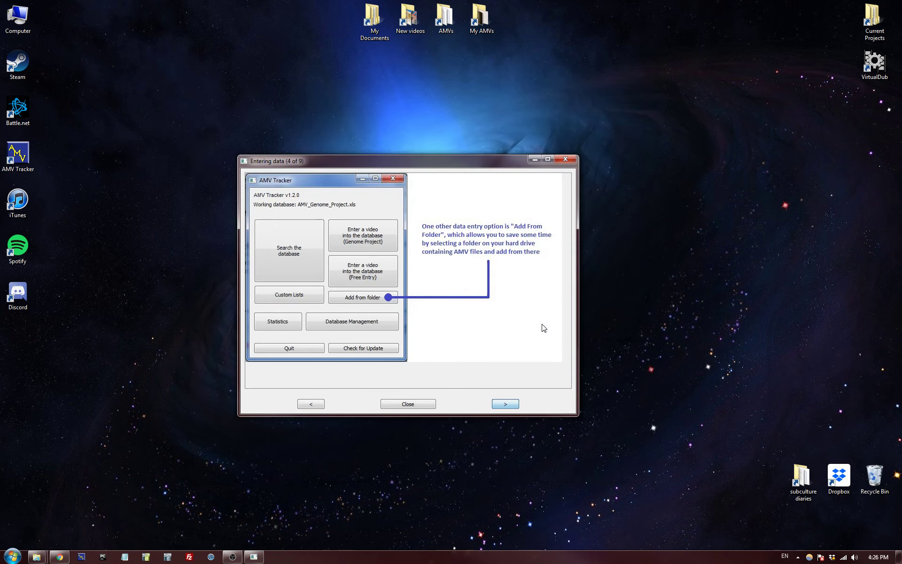
pyautogui.click(407, 404)
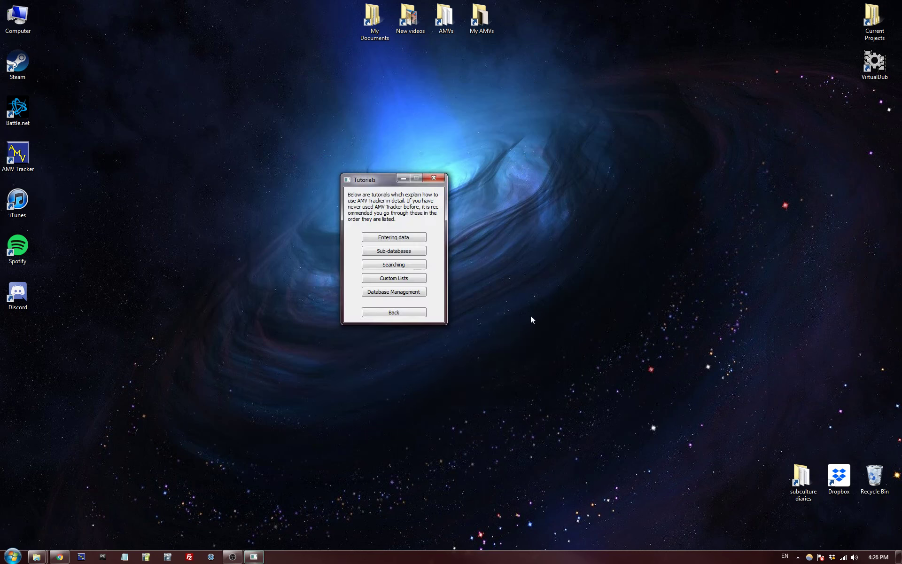
pyautogui.click(417, 312)
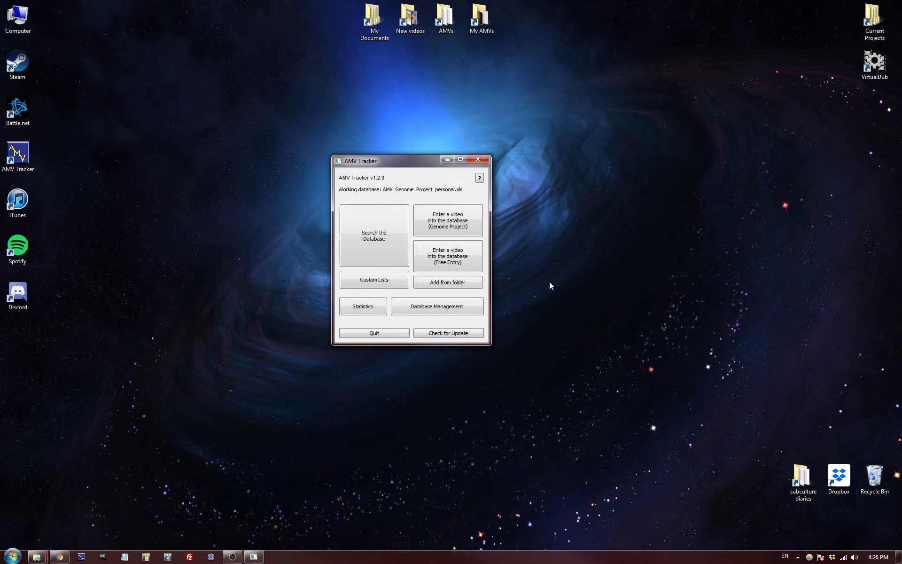